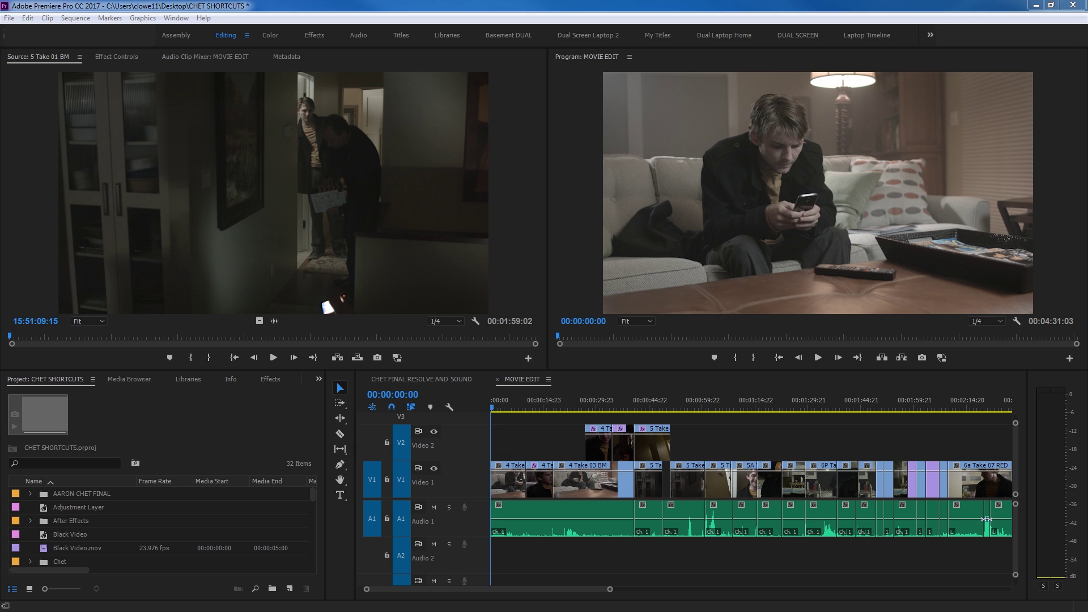
Step: Activate the source viewer and bring up File > Import, then cancel it
left_click(21, 209)
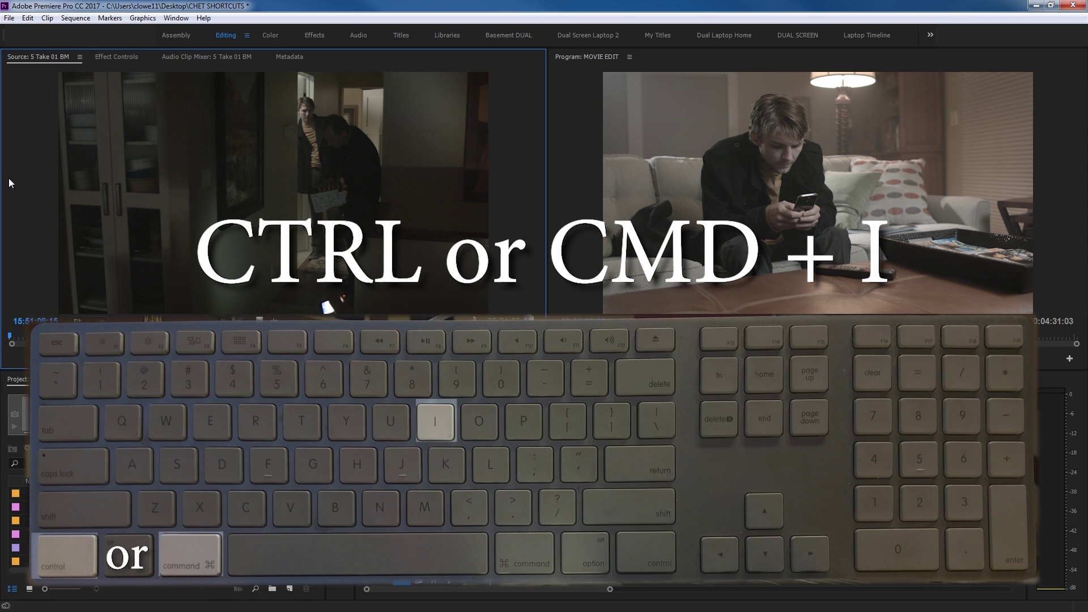
left_click(9, 18)
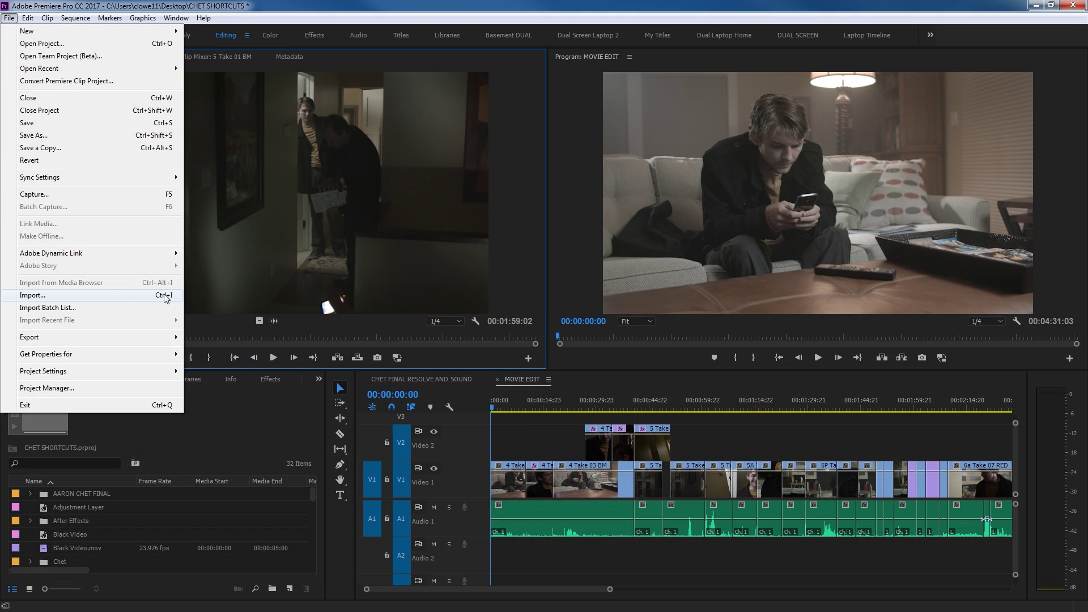
left_click(164, 296)
key("Escape")
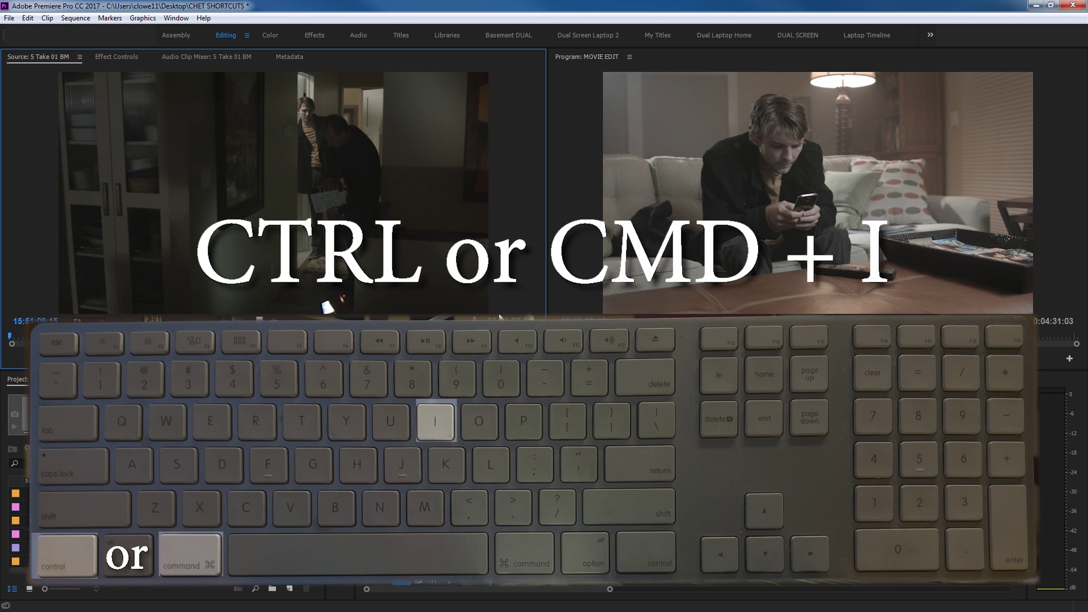
Step: Import both Final Space Paste Pill videos from Genie (G:) > FINAL VIDEO
key("ctrl+i")
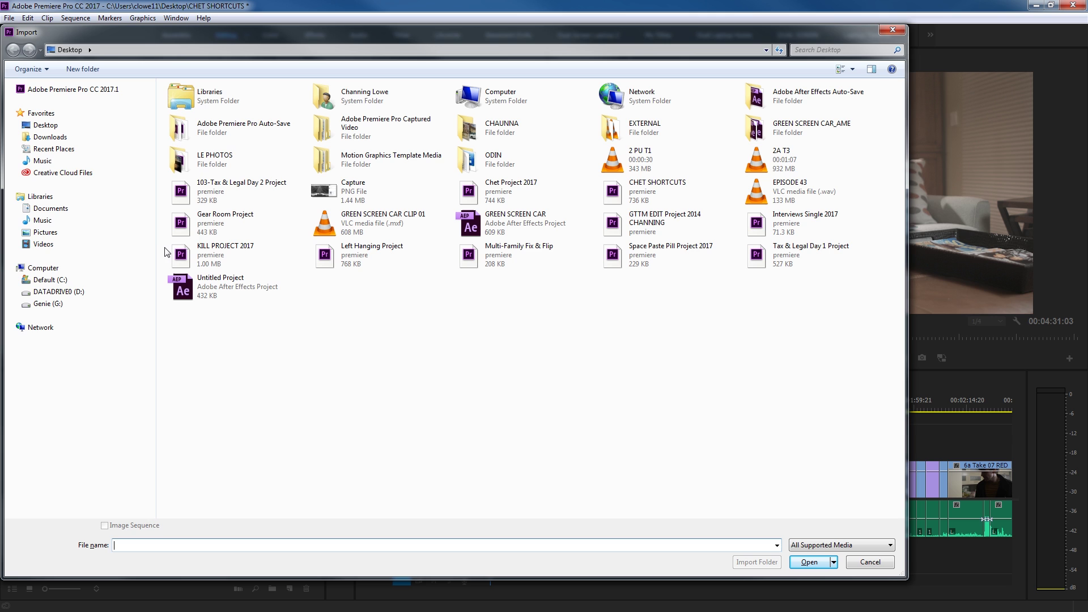
left_click(89, 305)
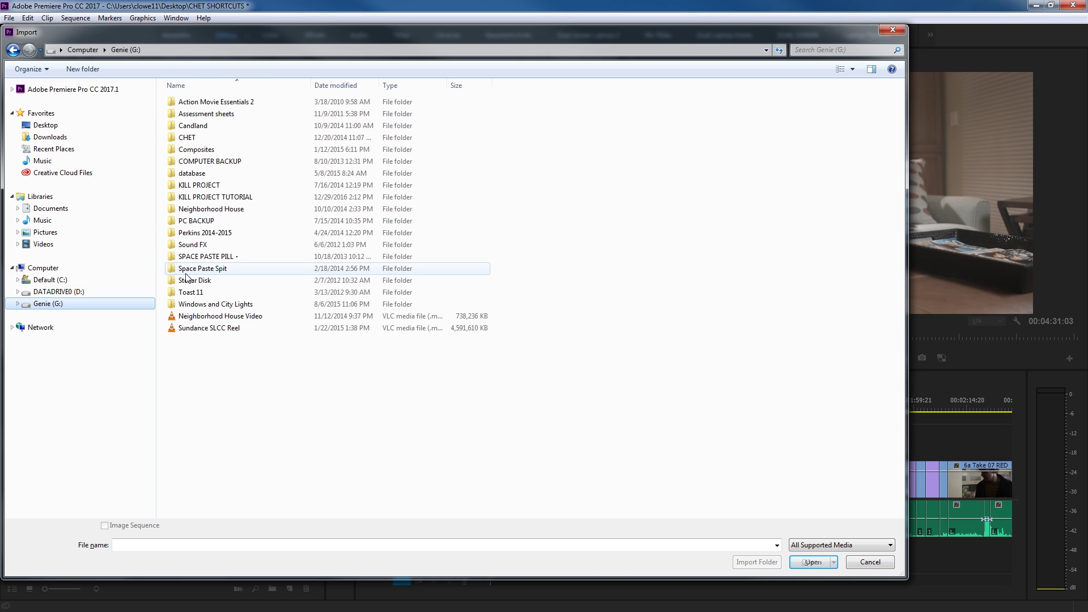
double_click(215, 184)
double_click(216, 185)
left_click_drag(228, 190, 286, 87)
left_click(812, 562)
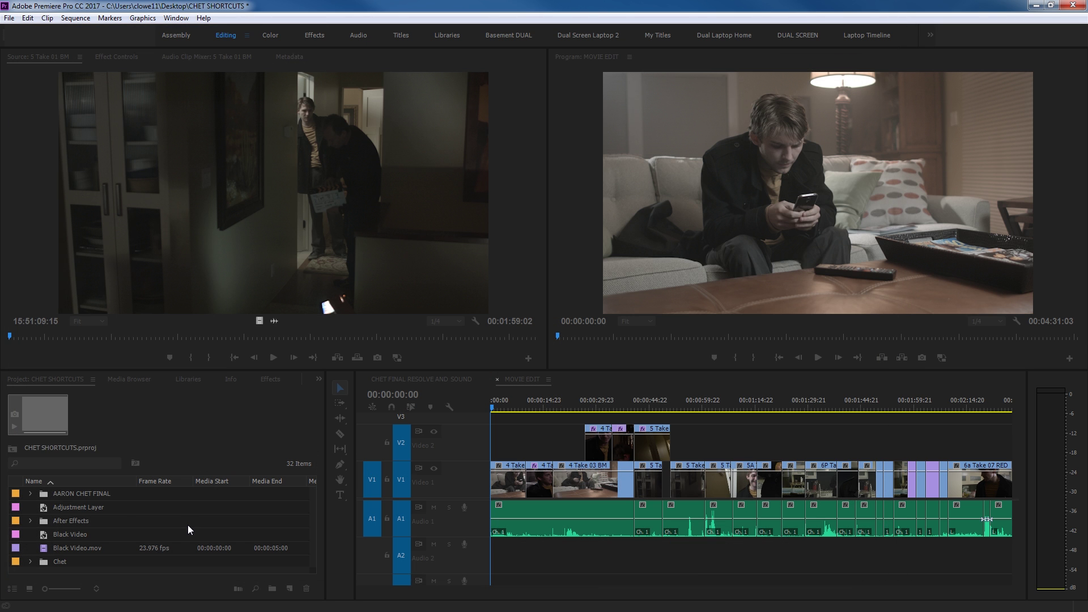
Step: Collapse the FINAL MIXDOWNS COLOR bin and return to the project's bin list
left_click(31, 507)
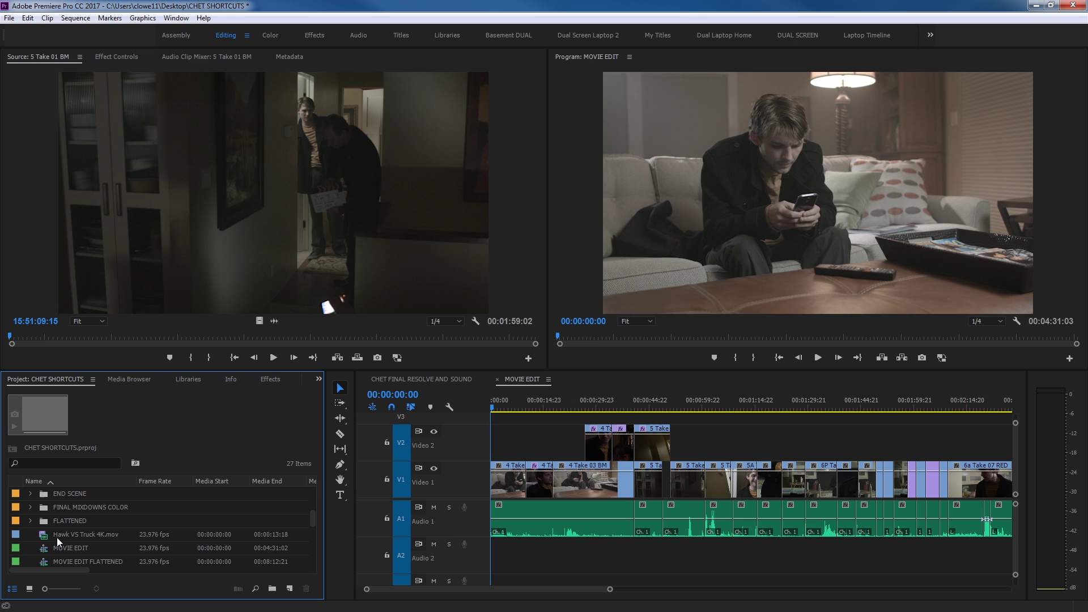
left_click(130, 379)
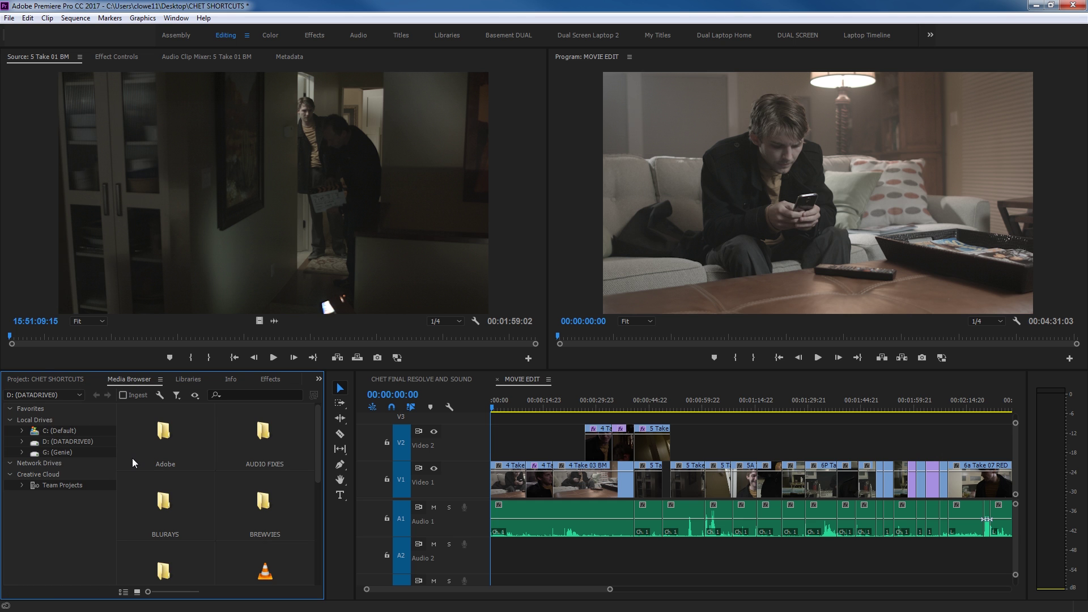
left_click(44, 379)
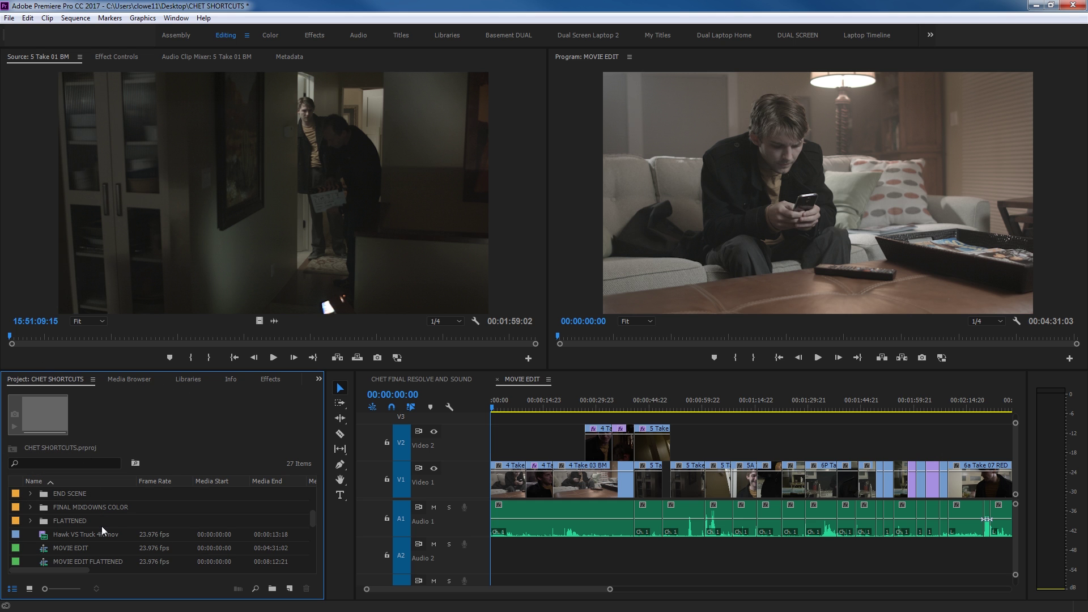
scroll(87, 508, "down", 3)
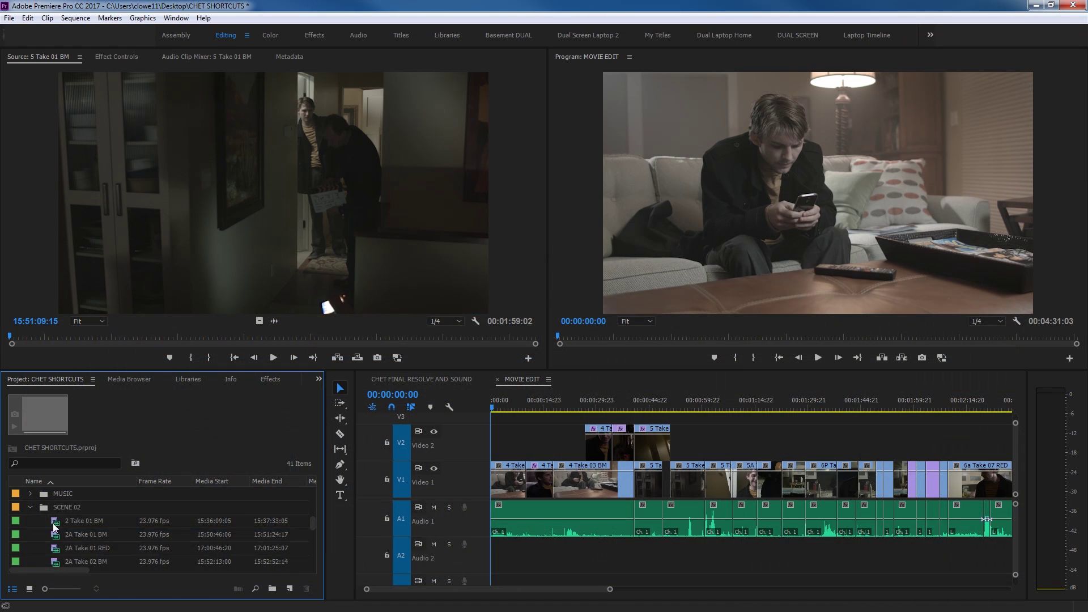
Step: Load 2A Take 01 BM in the Source monitor and mark a 00:00:05:03 In/Out range
double_click(71, 521)
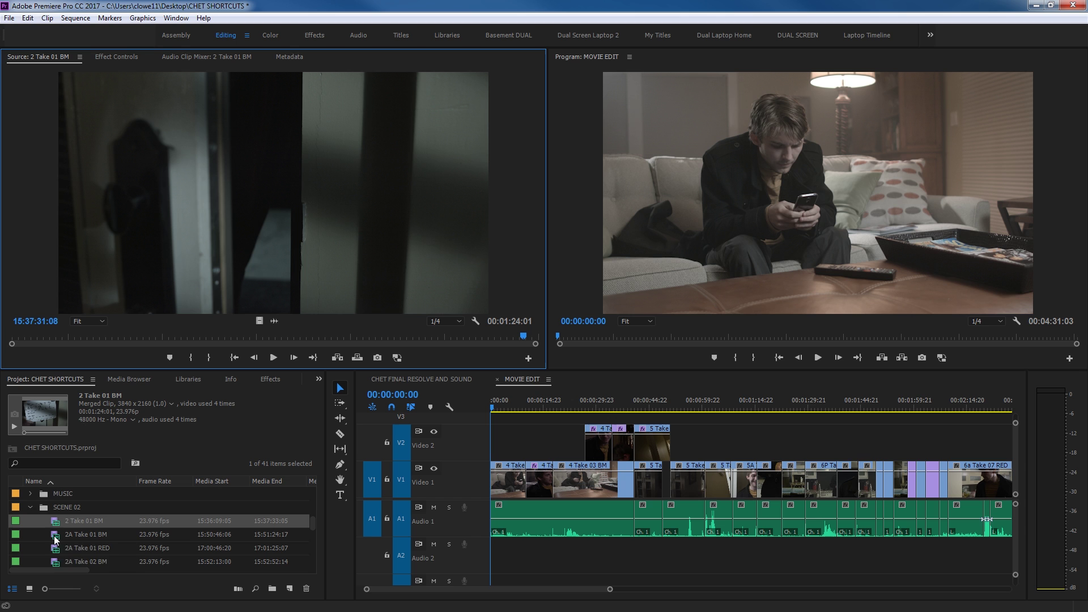
double_click(55, 536)
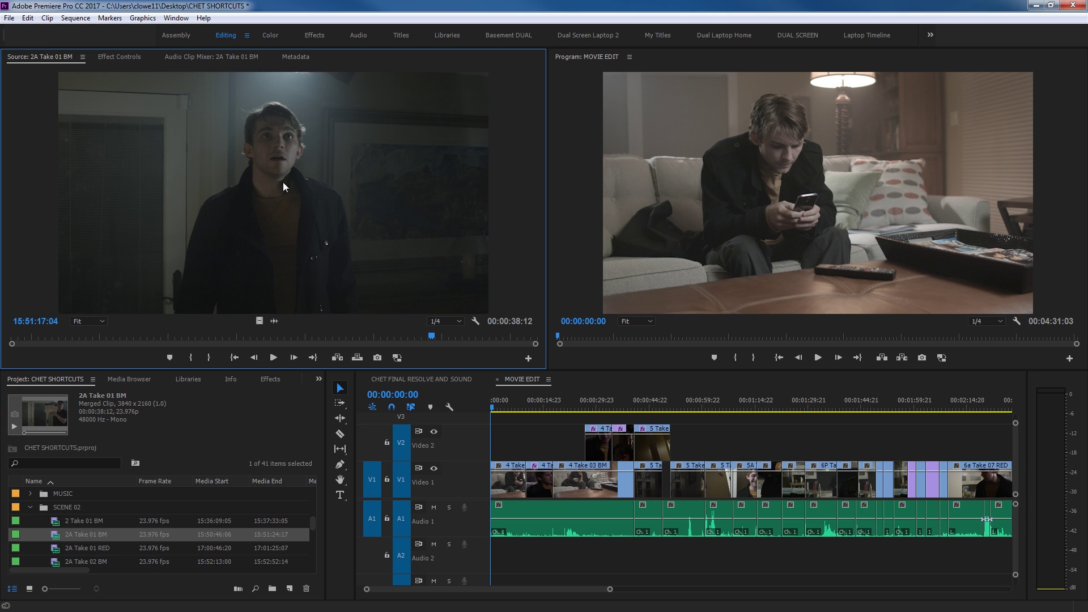
mouse_move(363, 343)
left_mouse_down()
mouse_move(329, 341)
mouse_move(397, 344)
mouse_move(363, 346)
left_mouse_up()
key("i")
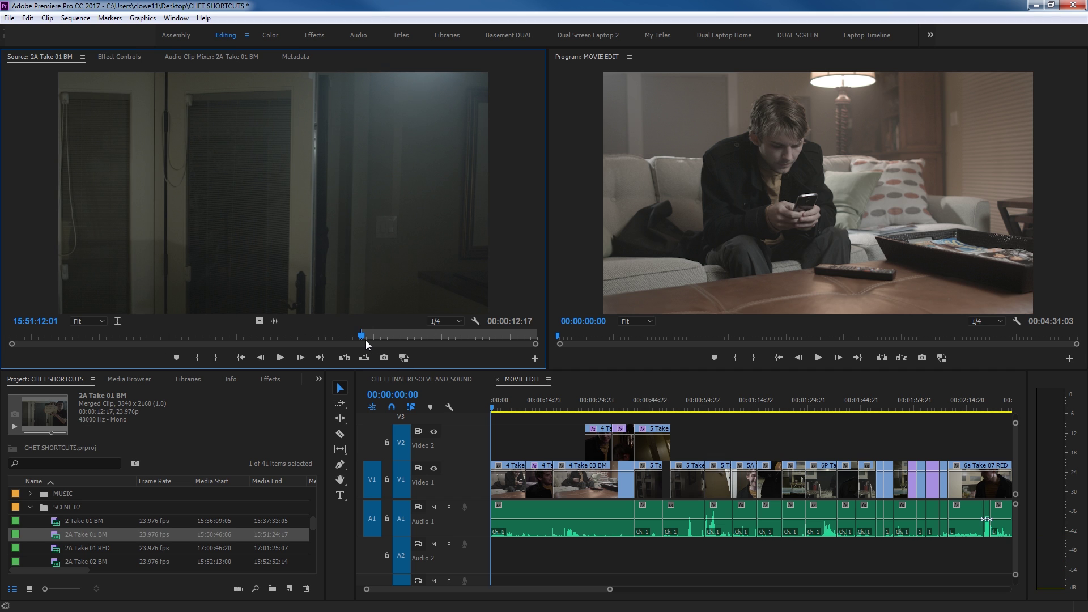
left_click_drag(363, 340, 431, 339)
key("o")
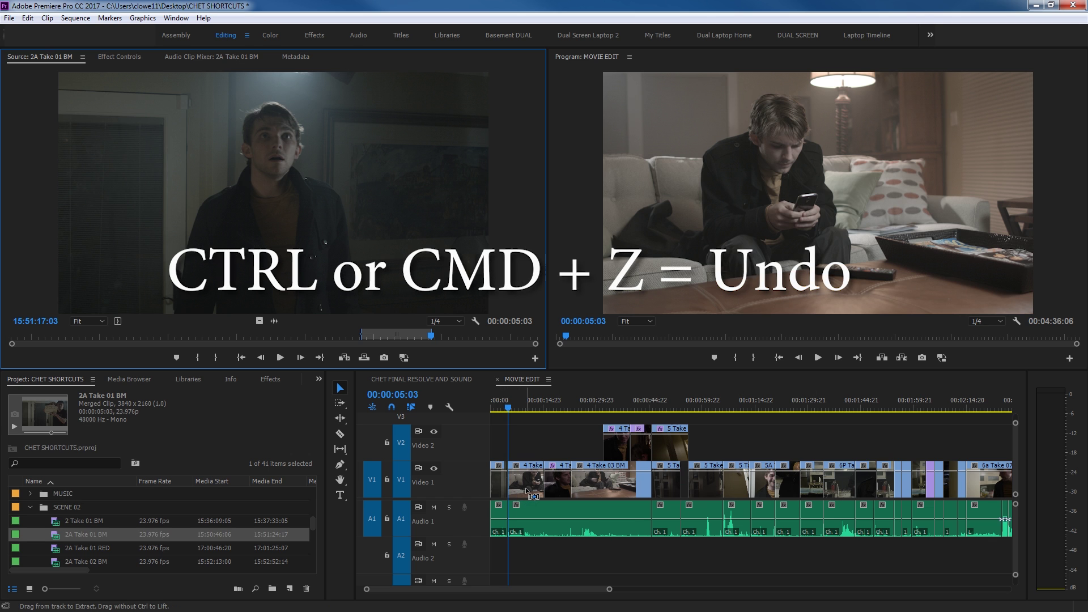
key("ctrl+z")
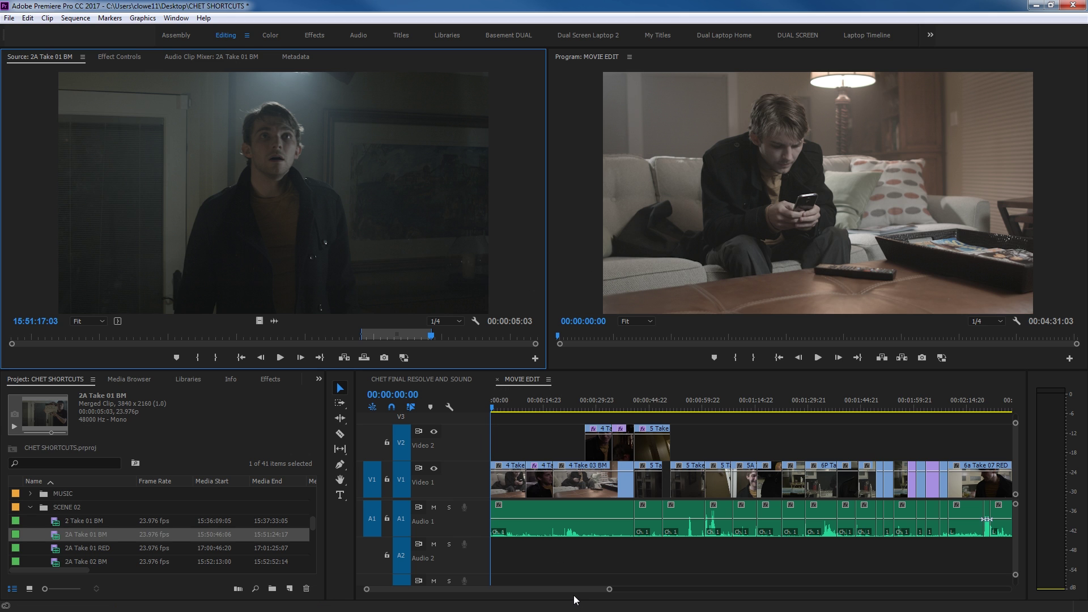
key("period")
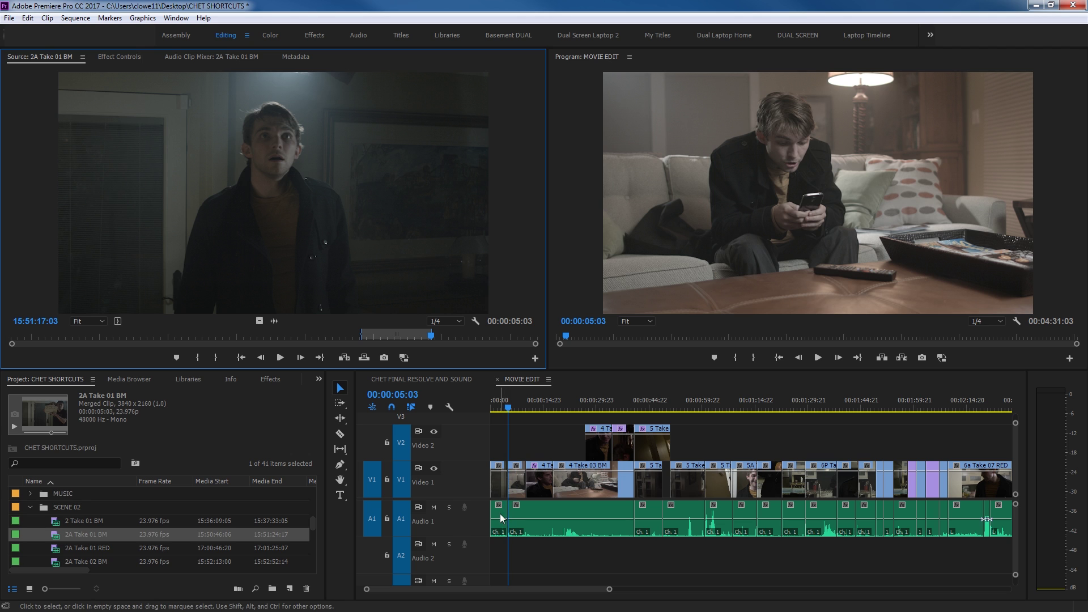
key("ctrl+z")
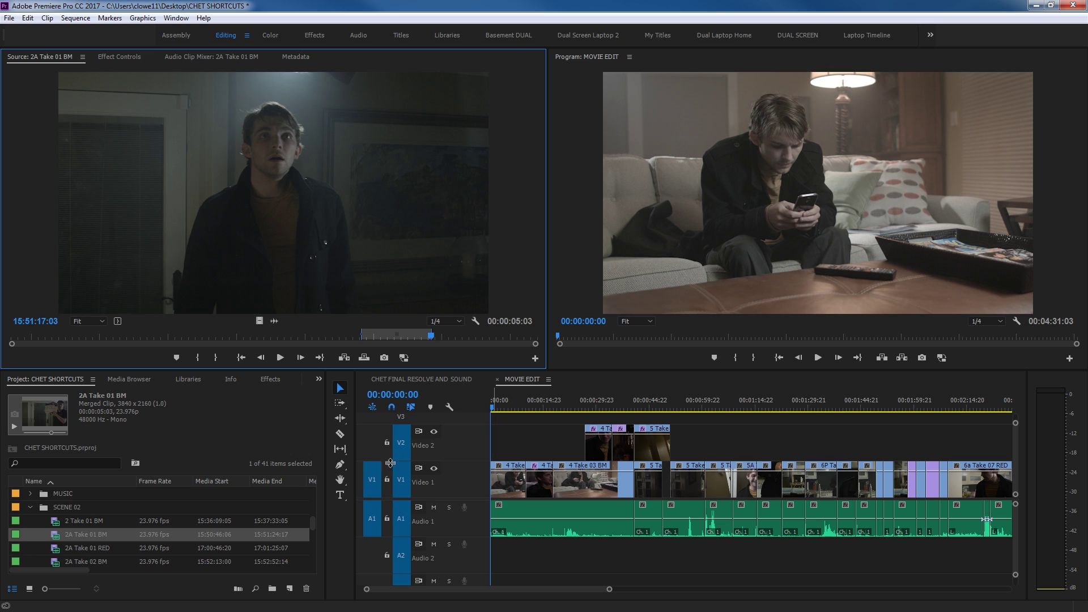
left_click(372, 445)
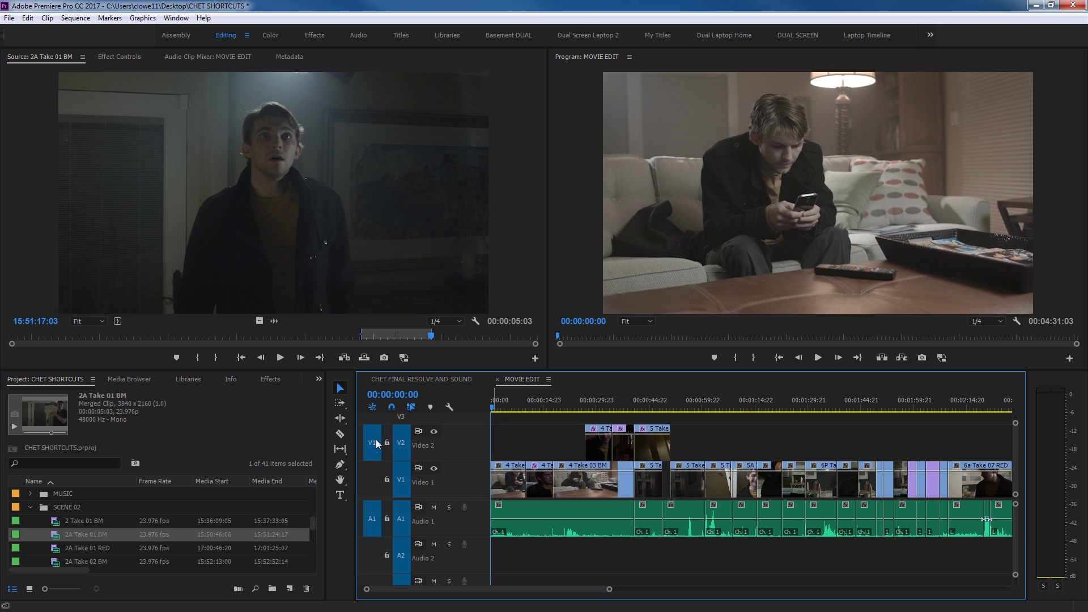
left_click(369, 555)
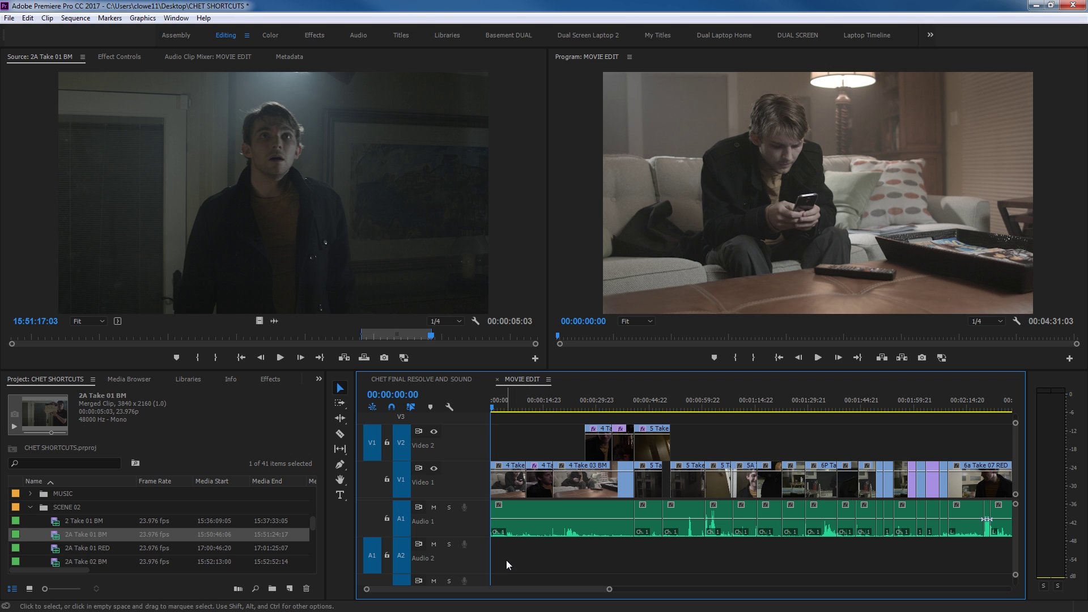
key("period")
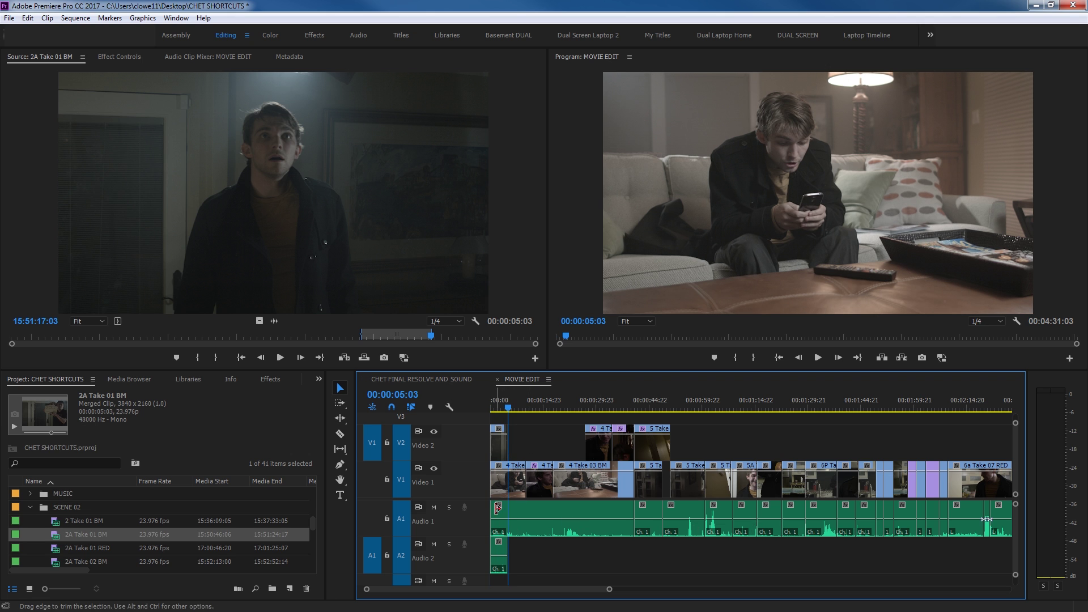
key("comma")
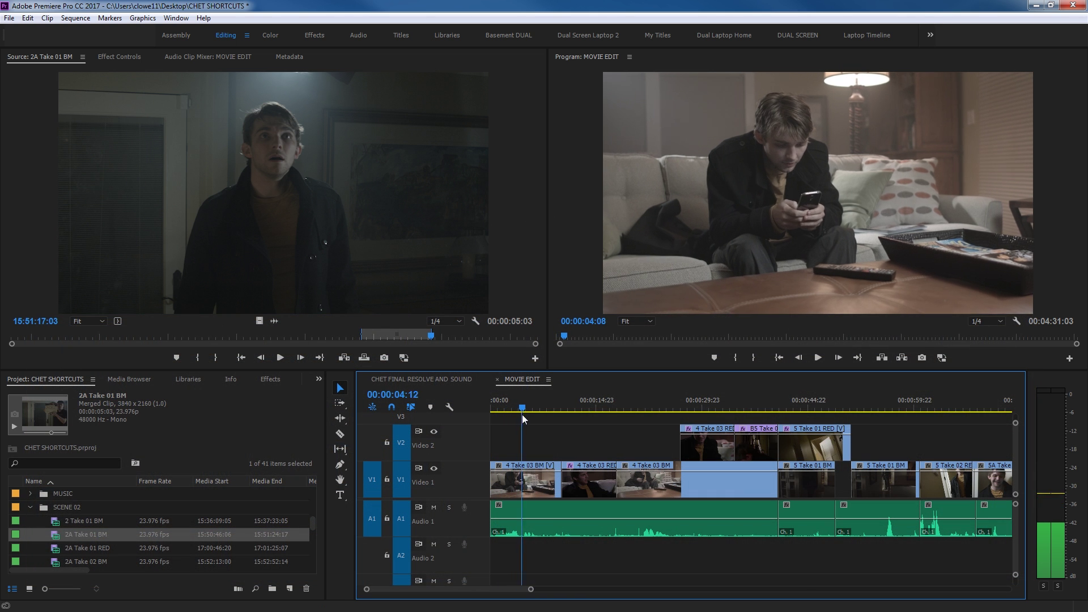
left_click(525, 416)
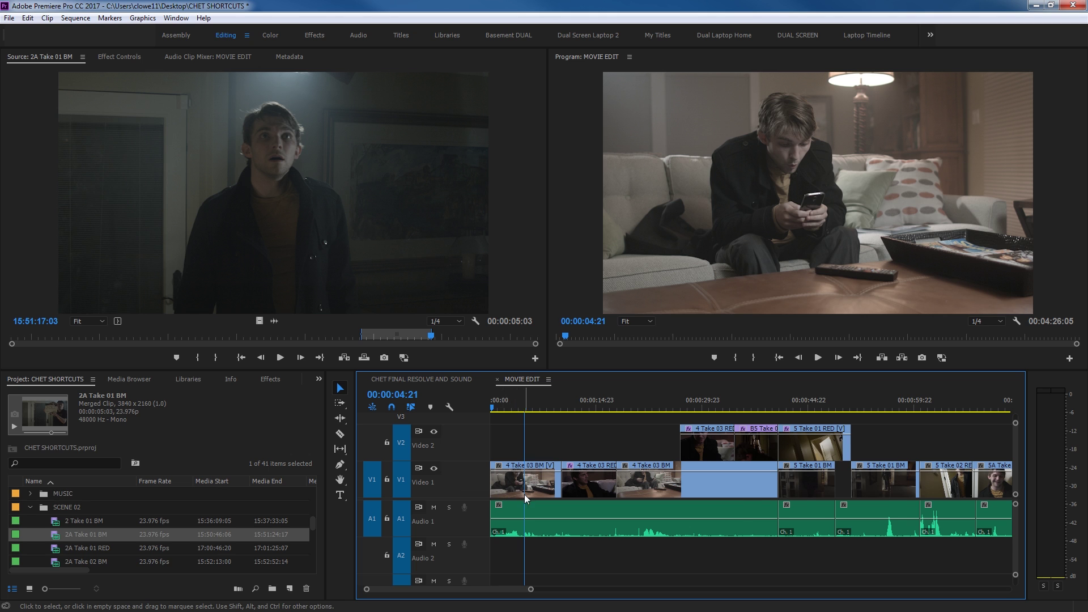
key("q")
key("a")
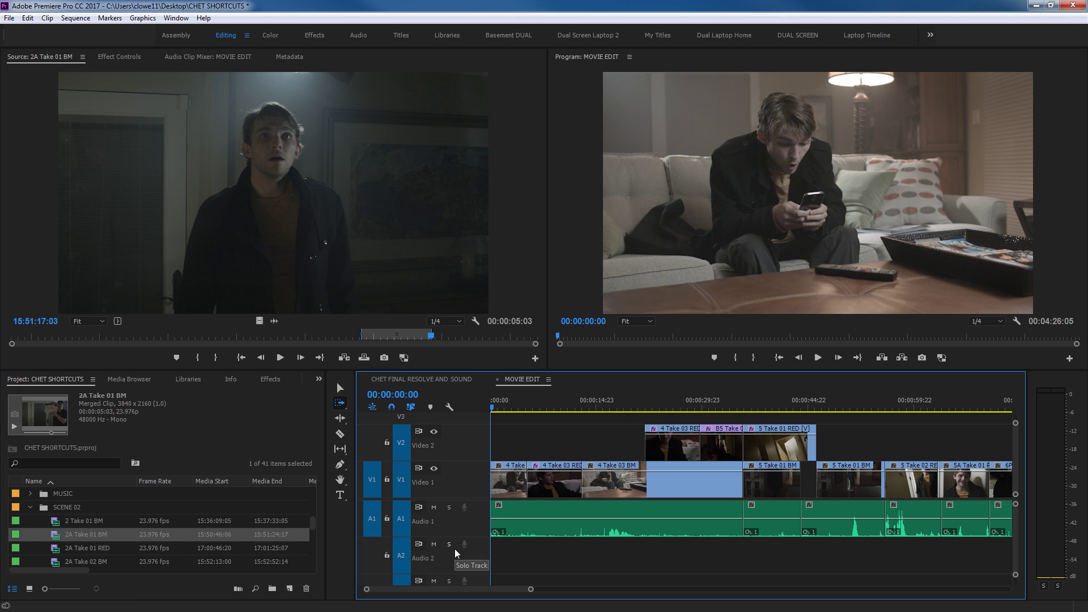
key("ctrl+z")
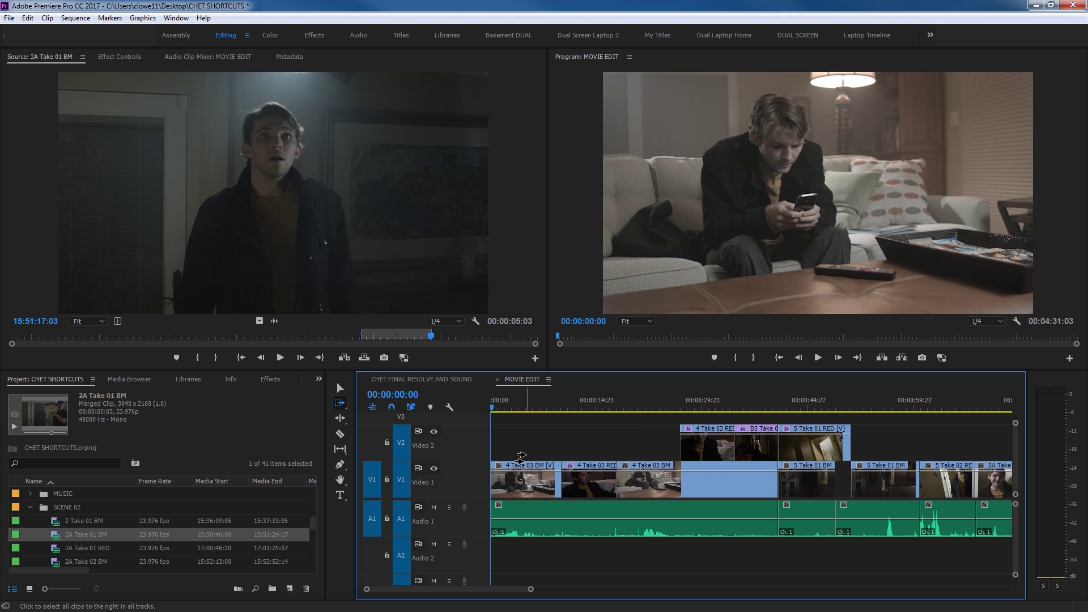
key("v")
left_click_drag(893, 405, 896, 407)
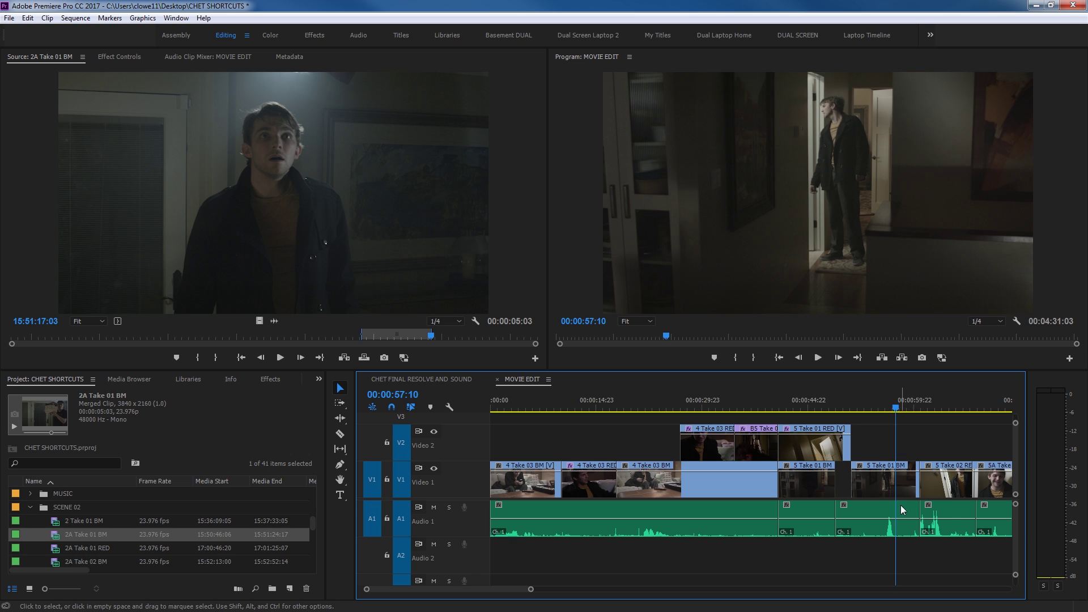
key("w")
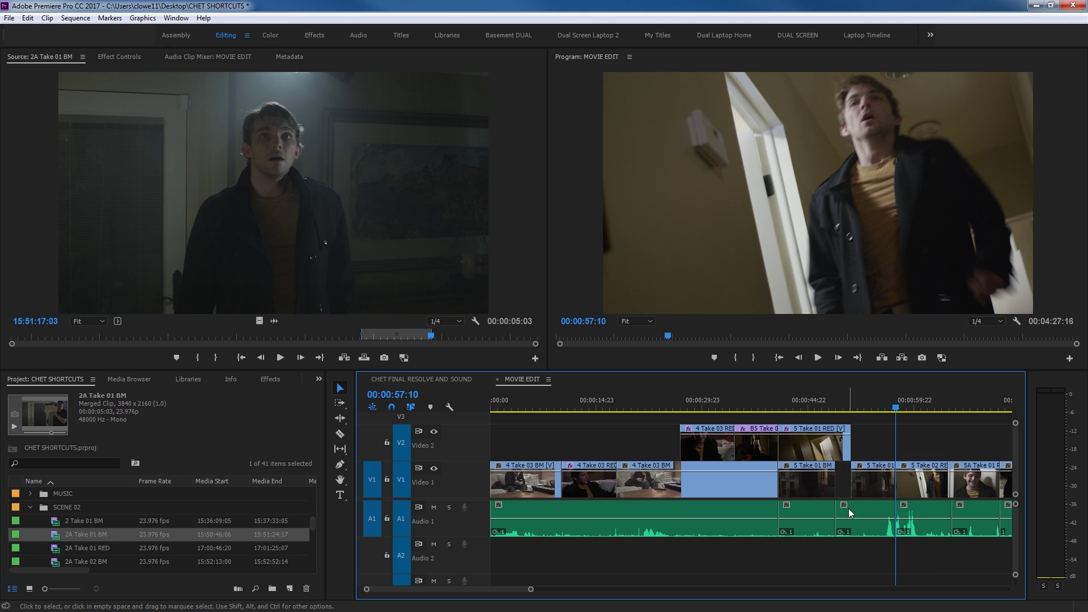
key("ctrl+z")
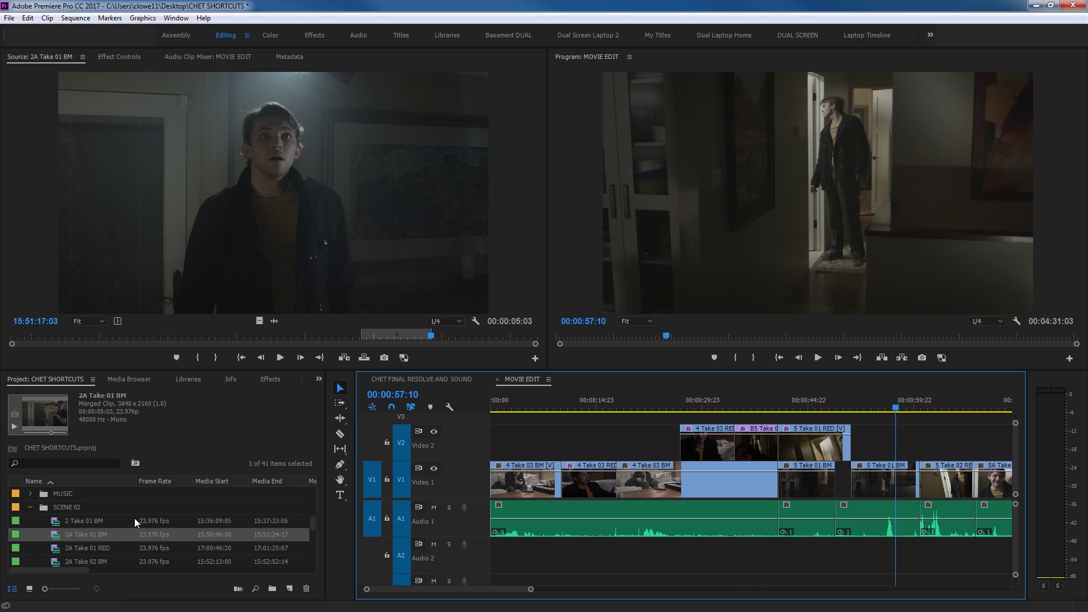
Step: Place the playhead at 00:00:16:11, then play and stop the sequence with Space
left_click(607, 410)
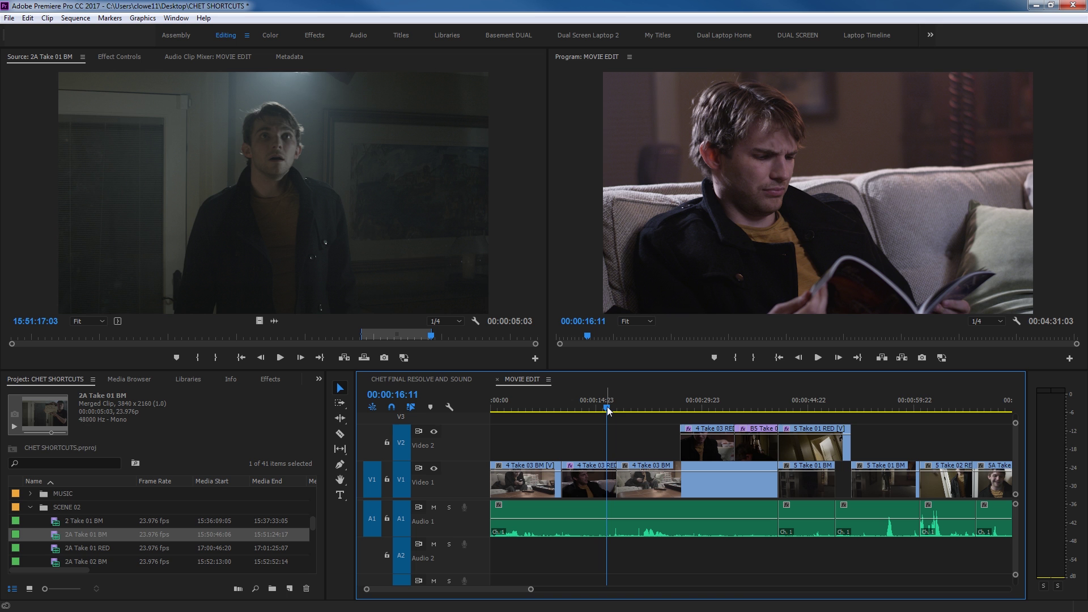
key("space")
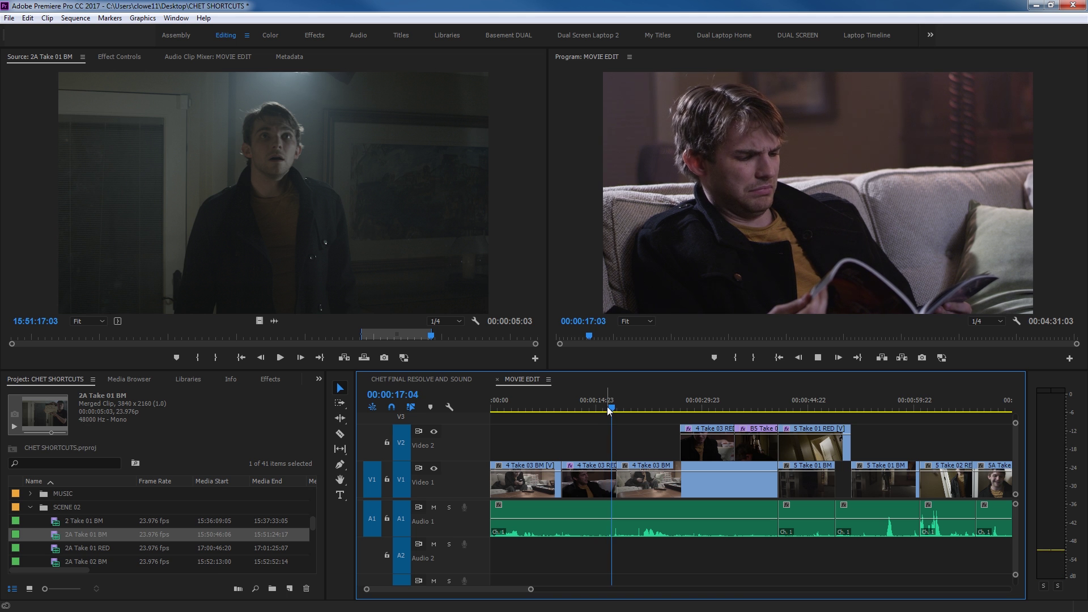
key("space")
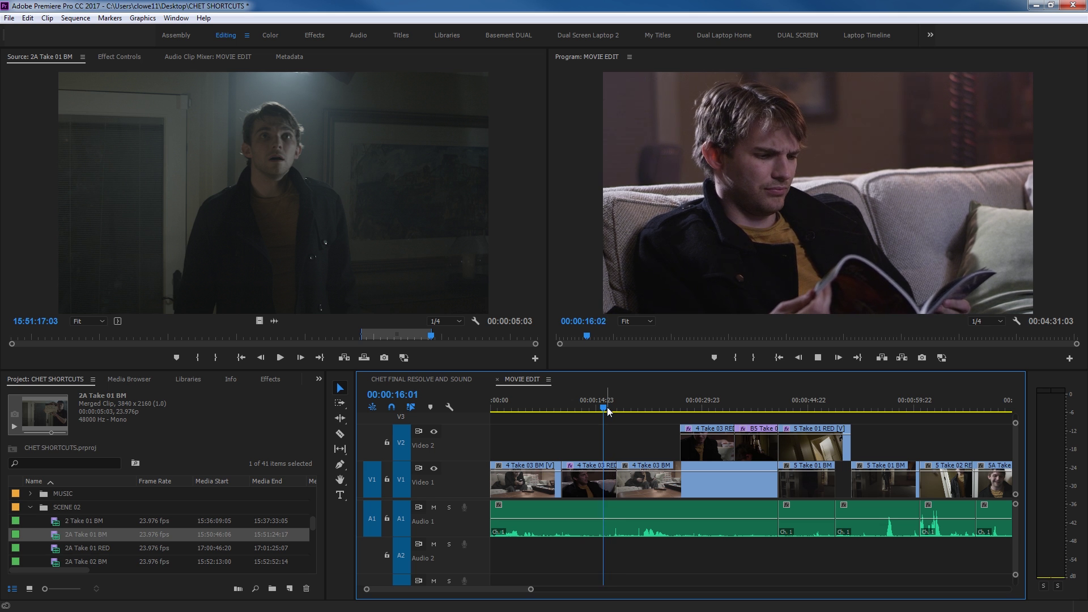
Step: Shuttle the sequence backward and forward with J, K and L, stopping at 00:00:47:04
key("k")
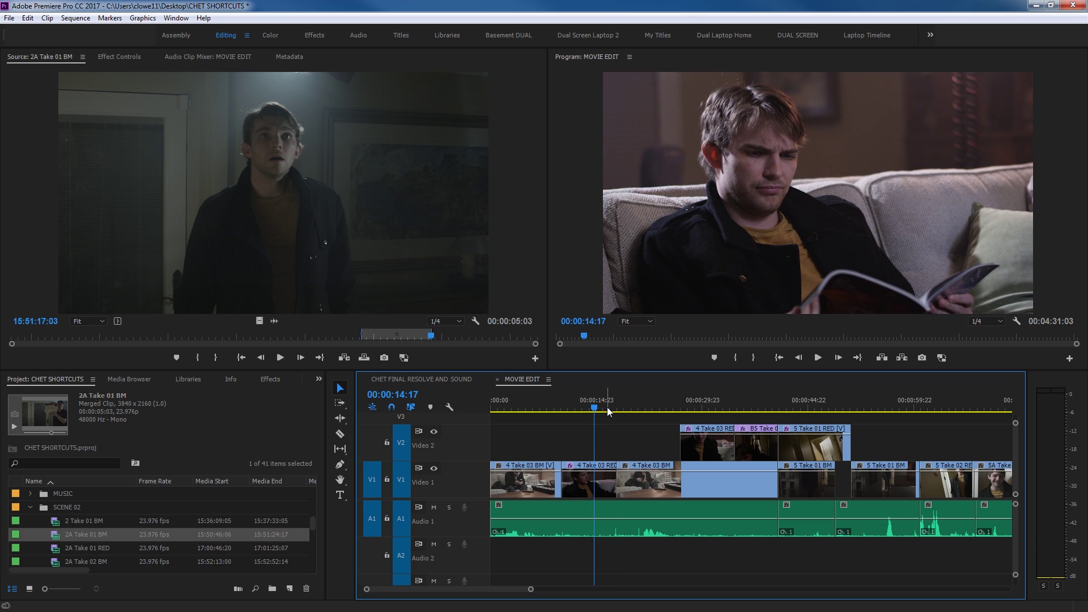
key("l")
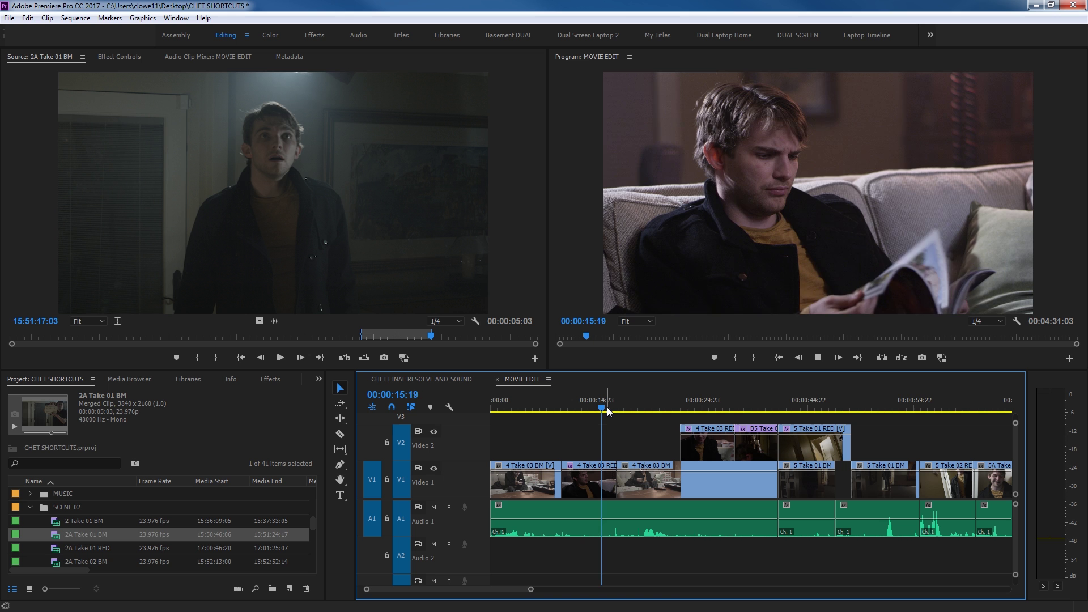
key("k")
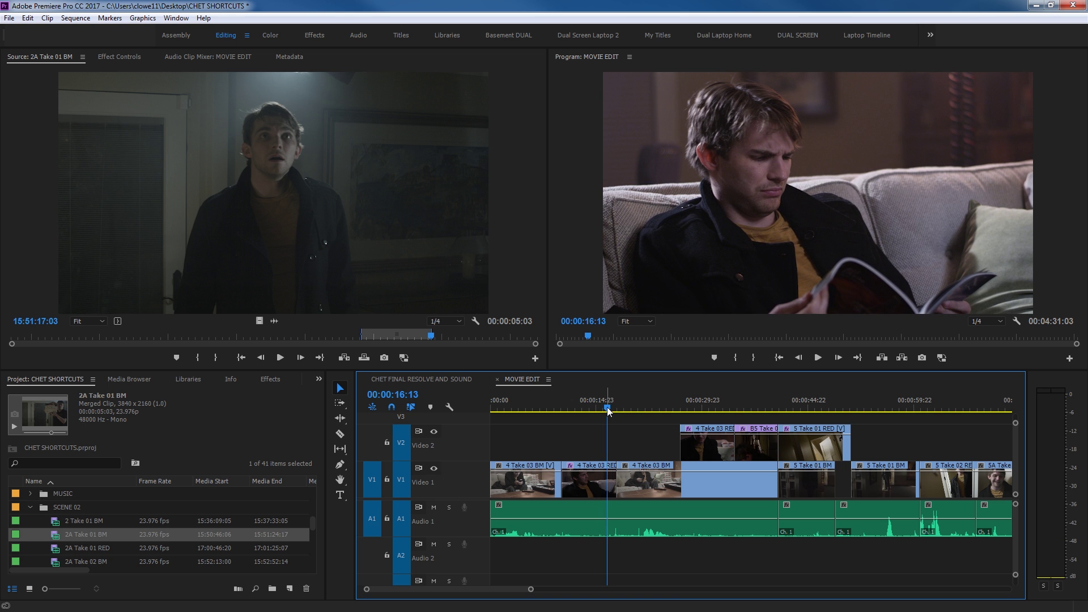
key("j")
key("j")
key("j")
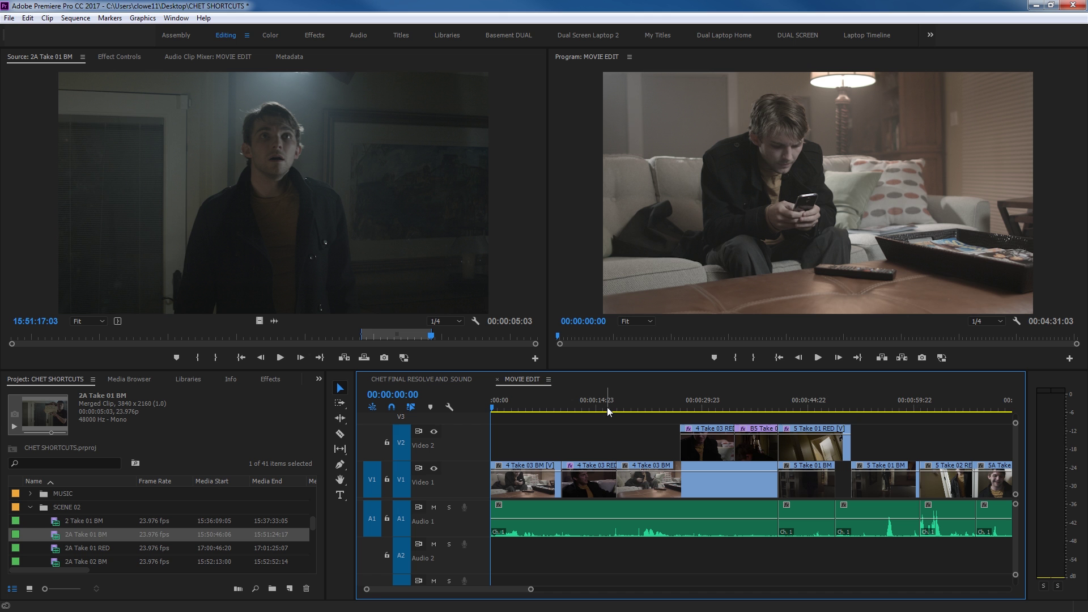
key("l")
key("l")
key("l")
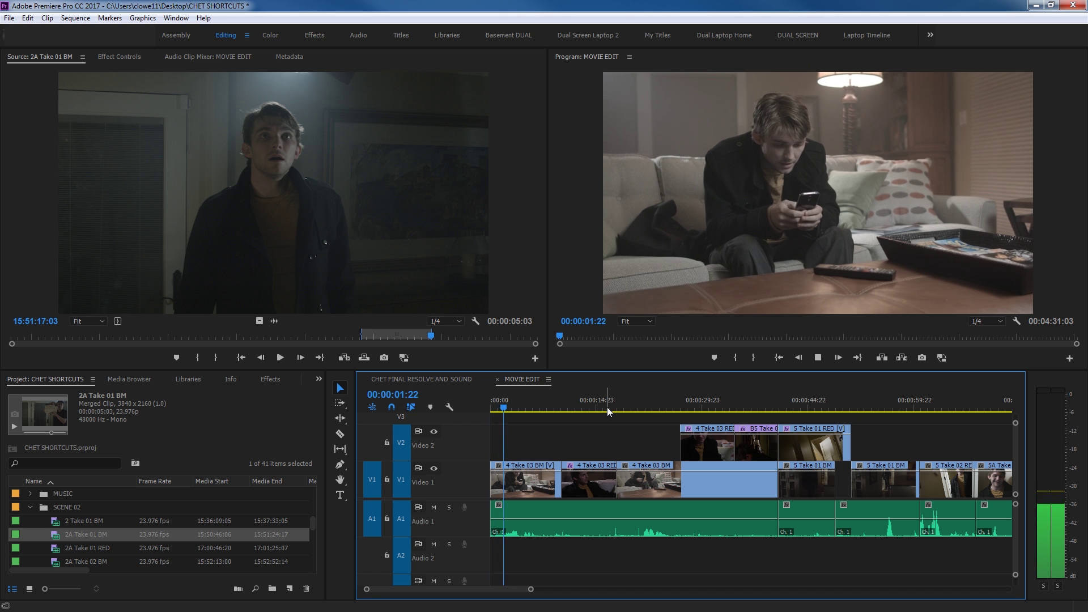
key("l")
key("l")
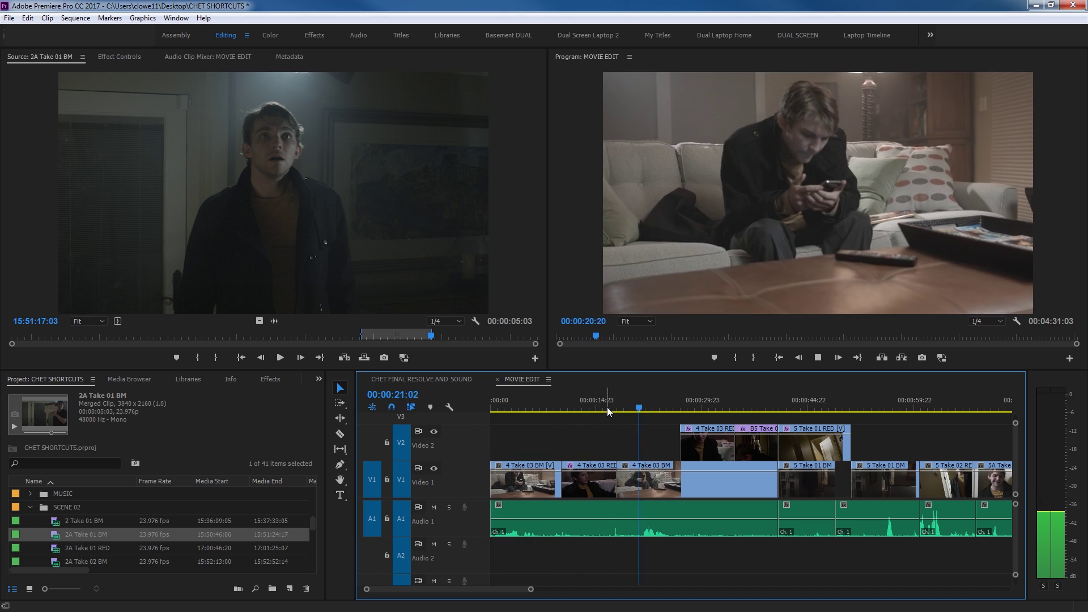
key("k")
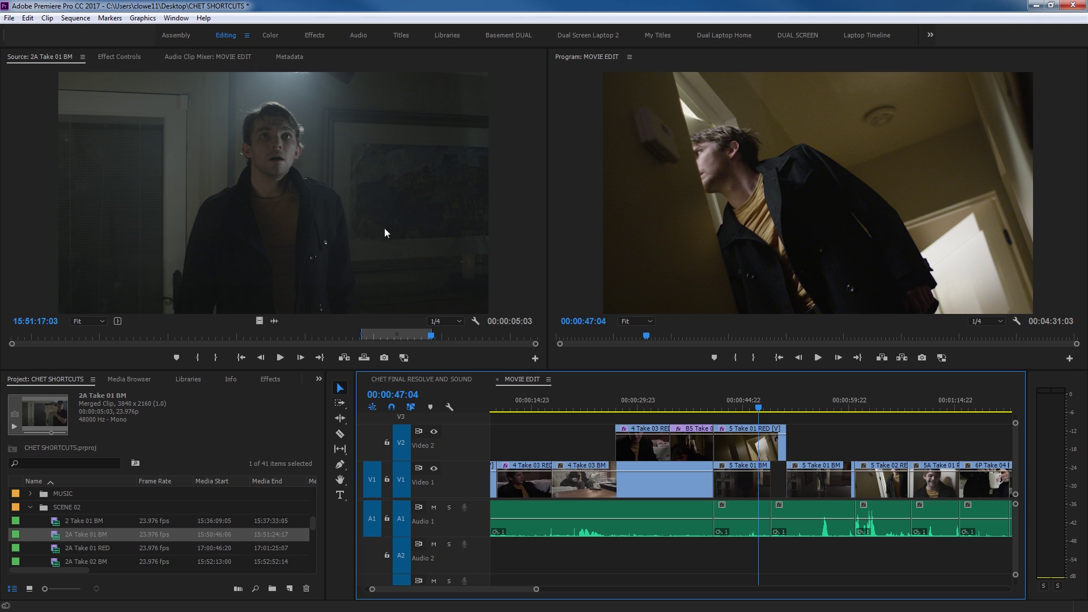
Step: Shuttle the 2A Take 01 BM source clip with J/K/L, then set the sequence playhead to 00:00:22:08
left_click(334, 218)
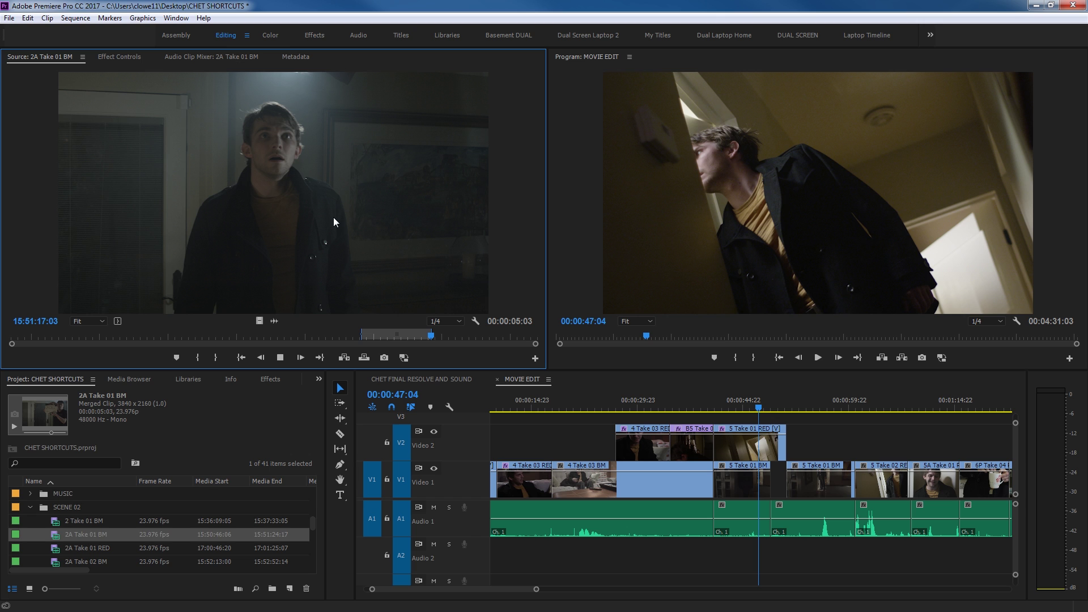
key("j")
key("k")
key("l")
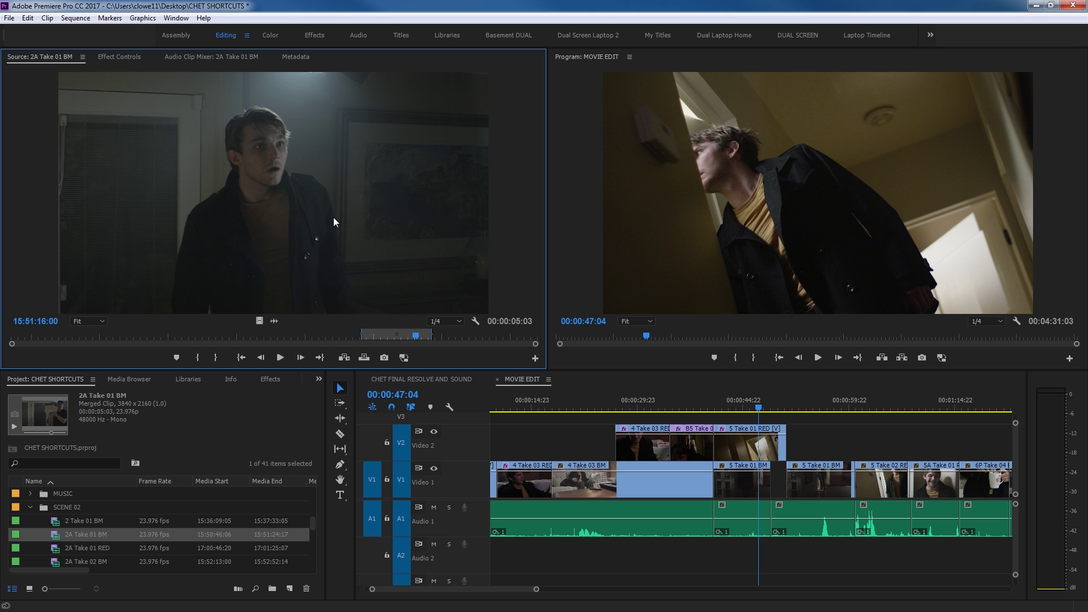
left_click(585, 400)
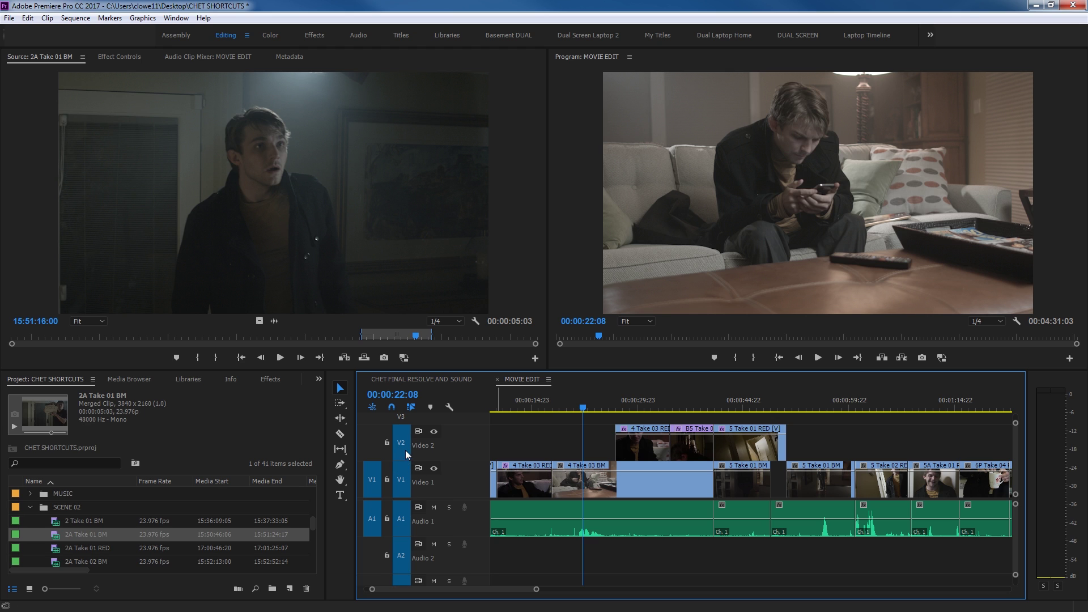
Step: Toggle Audio 2 targeting, cut at the playhead with Ctrl+K, and zoom the timeline in and out
left_click(398, 558)
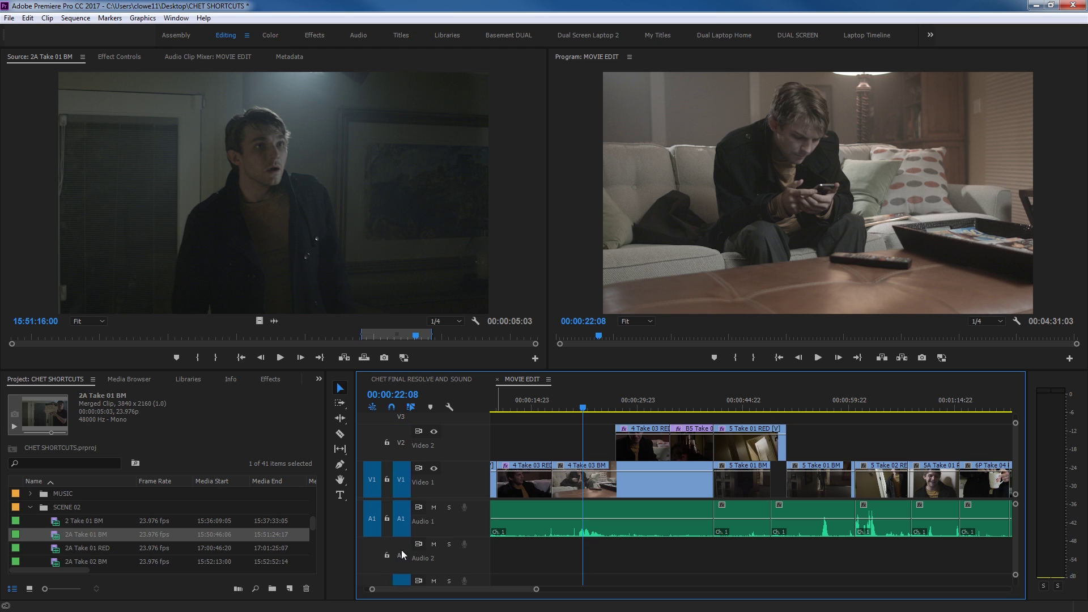
left_click(401, 557)
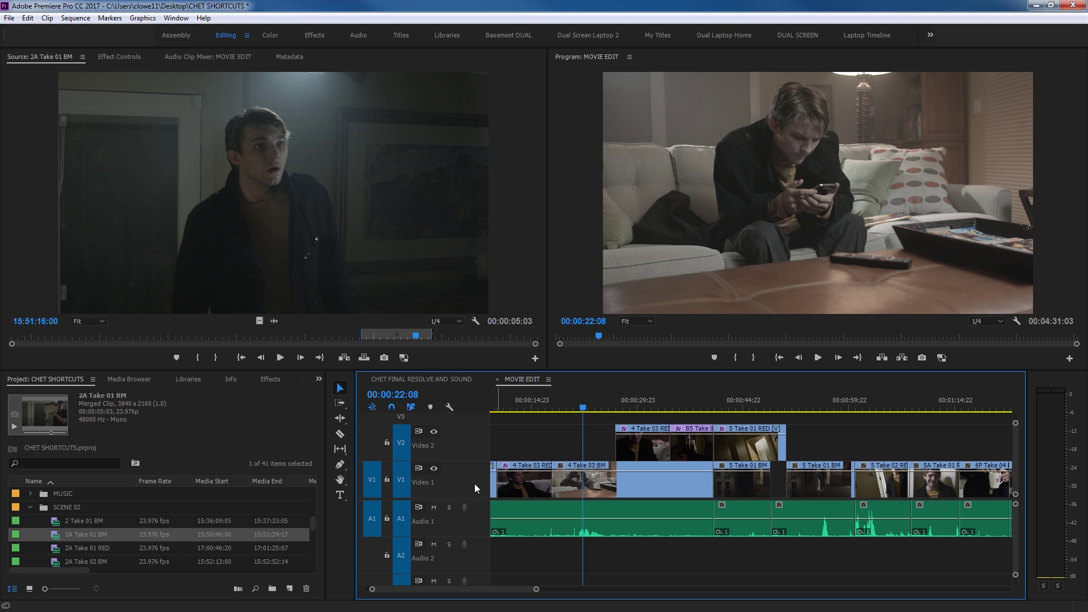
key("ctrl+k")
key("=")
key("=")
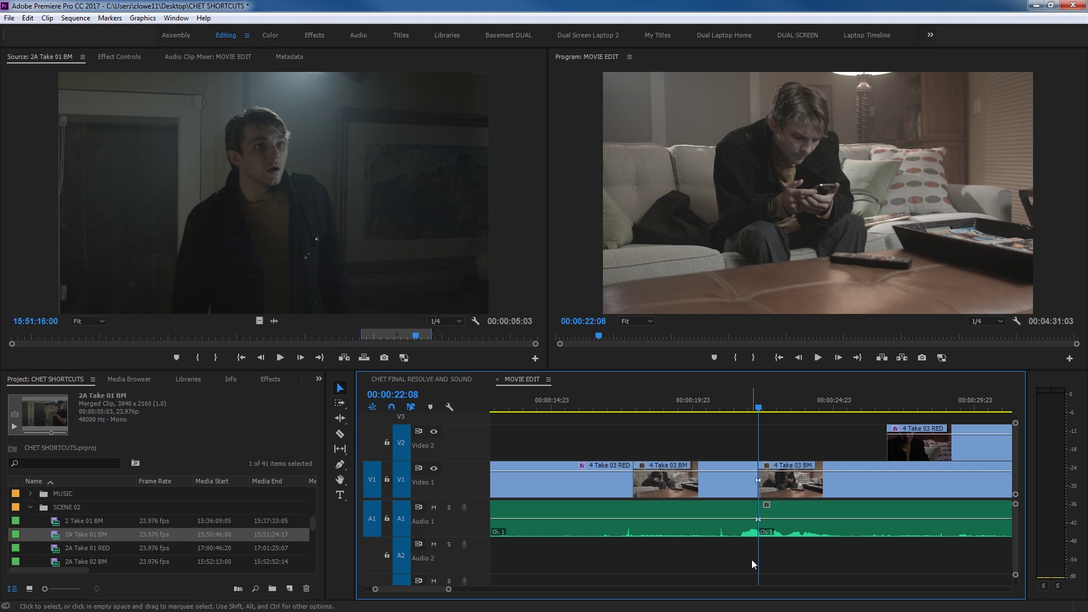
key("minus")
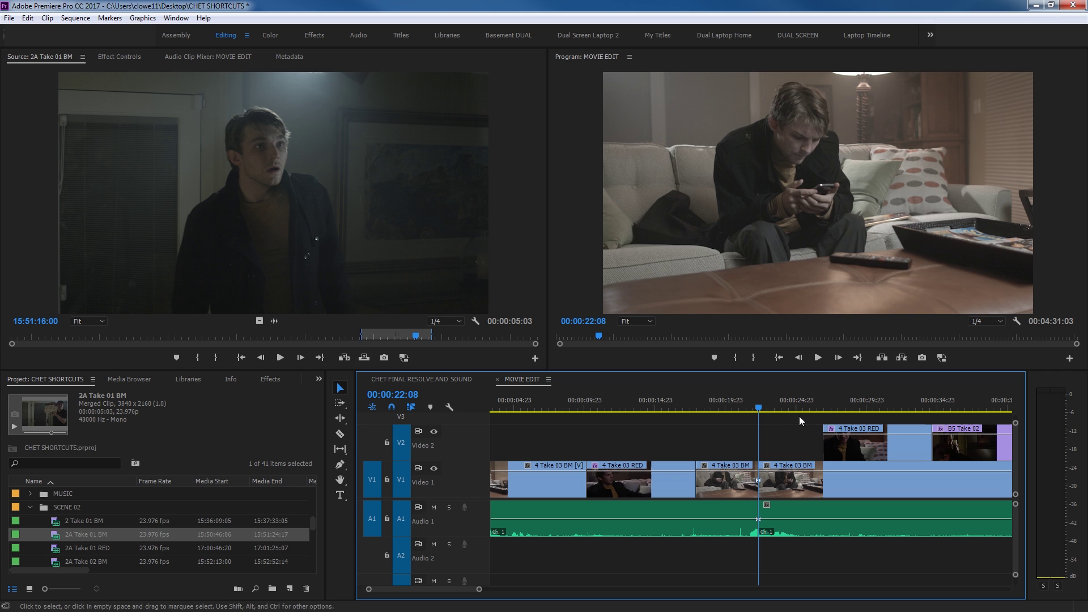
Step: Add an edit at 00:00:29:12 on all tracks, then undo the cuts
key("Down")
key("ctrl+k")
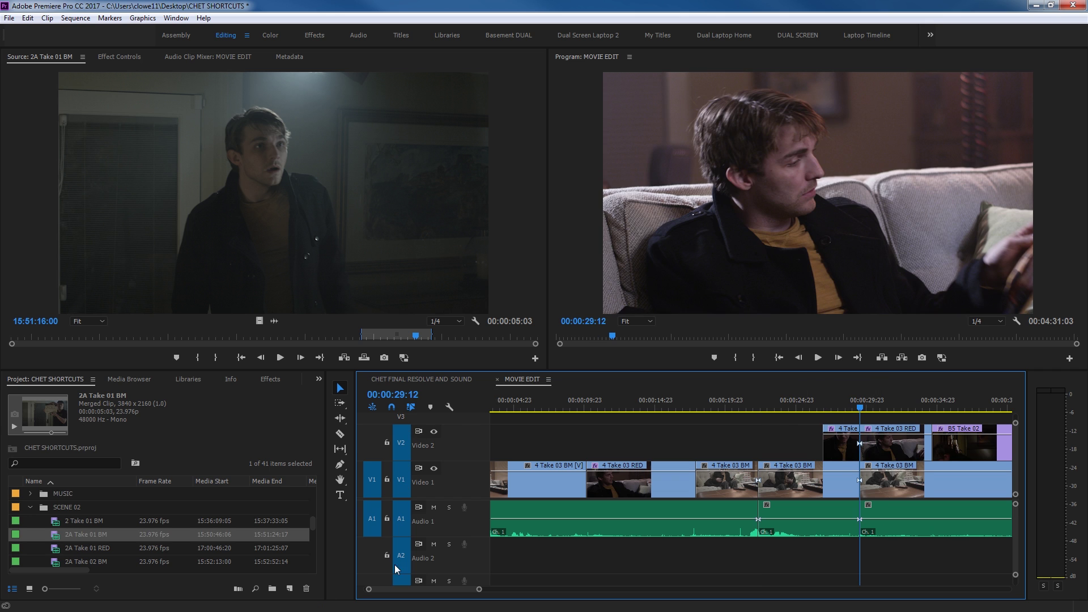
key("Down")
key("ctrl+z")
key("ctrl+z")
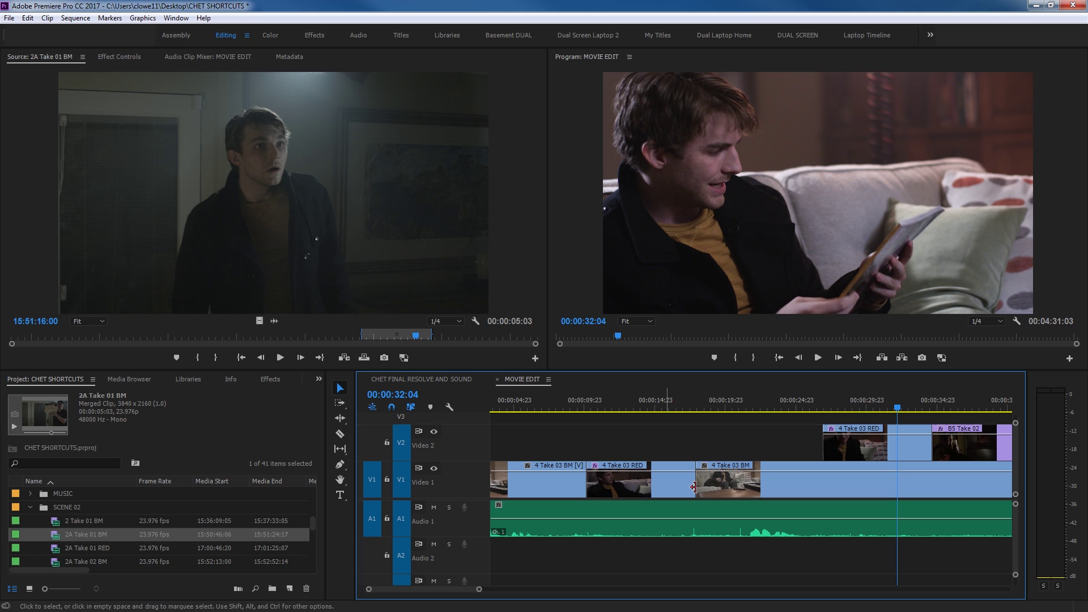
Step: Cut the 4 Take 03 BM clip at about 00:00:21 with the Razor tool
left_click(341, 434)
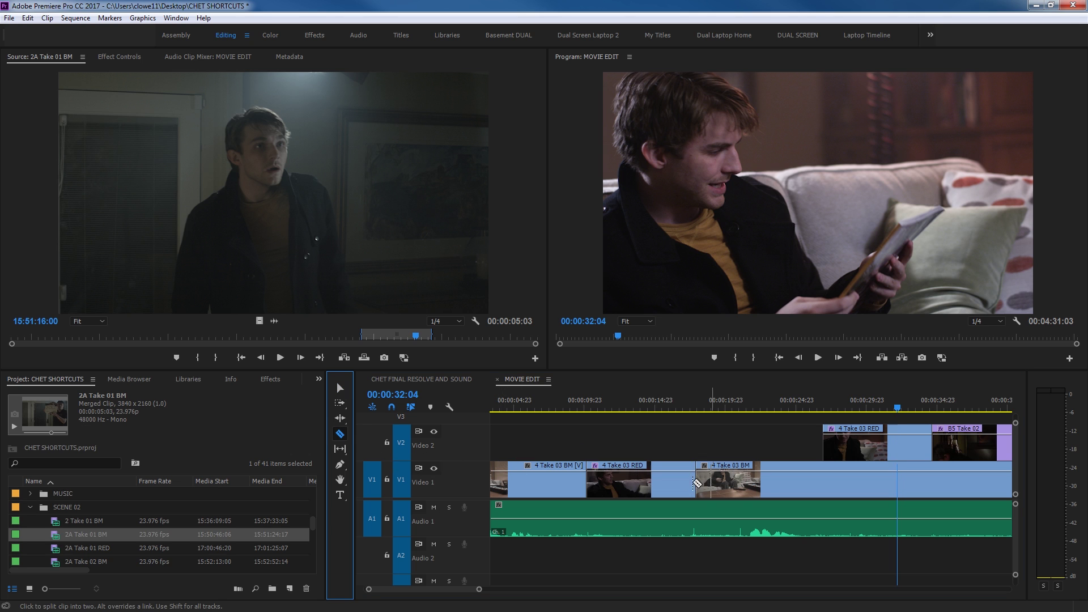
left_click(759, 484)
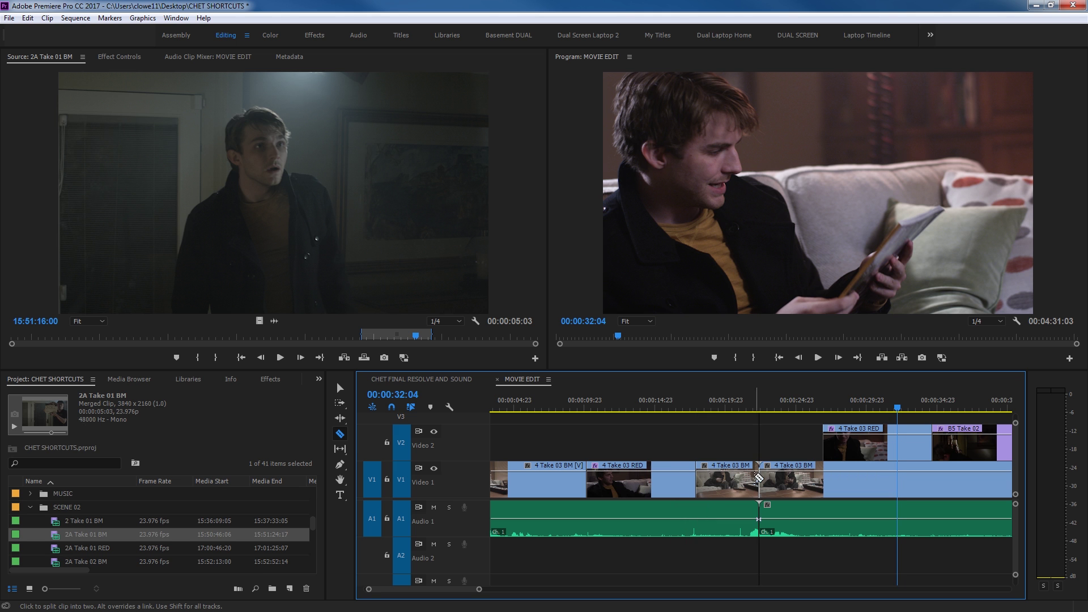
key("d")
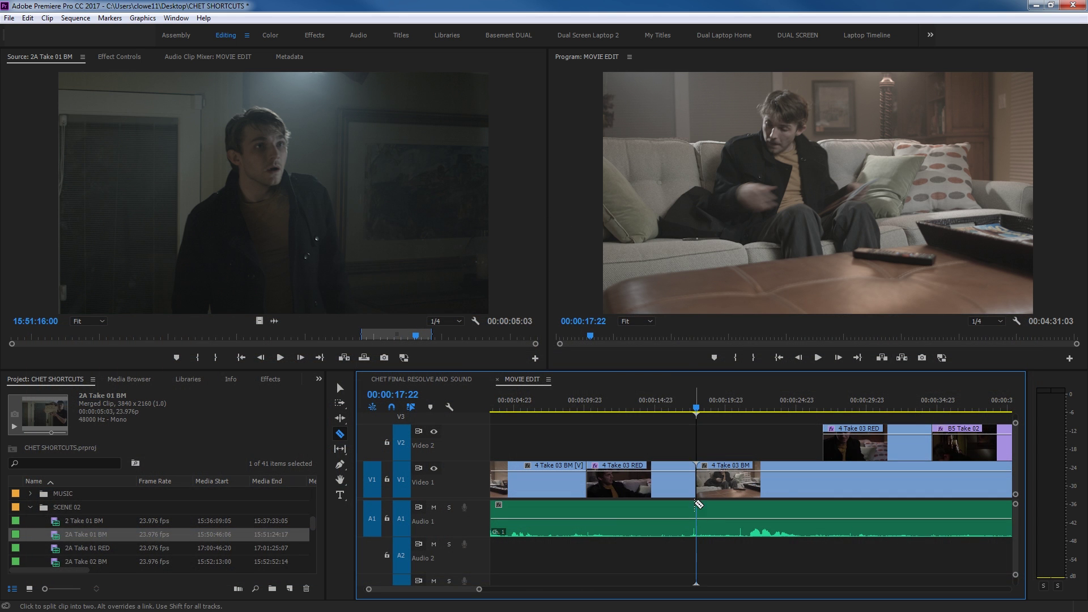
Step: Cut the 4 Take 03 BM video and audio at 00:00:25:01, then return to the 00:00:17:22 edit
left_click(340, 388)
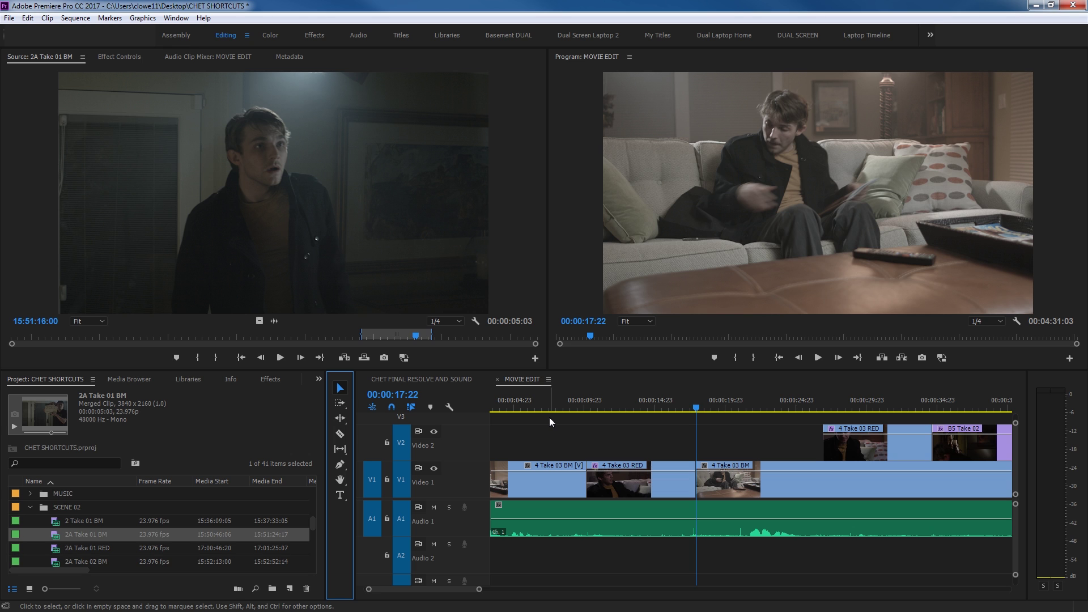
left_click(550, 419)
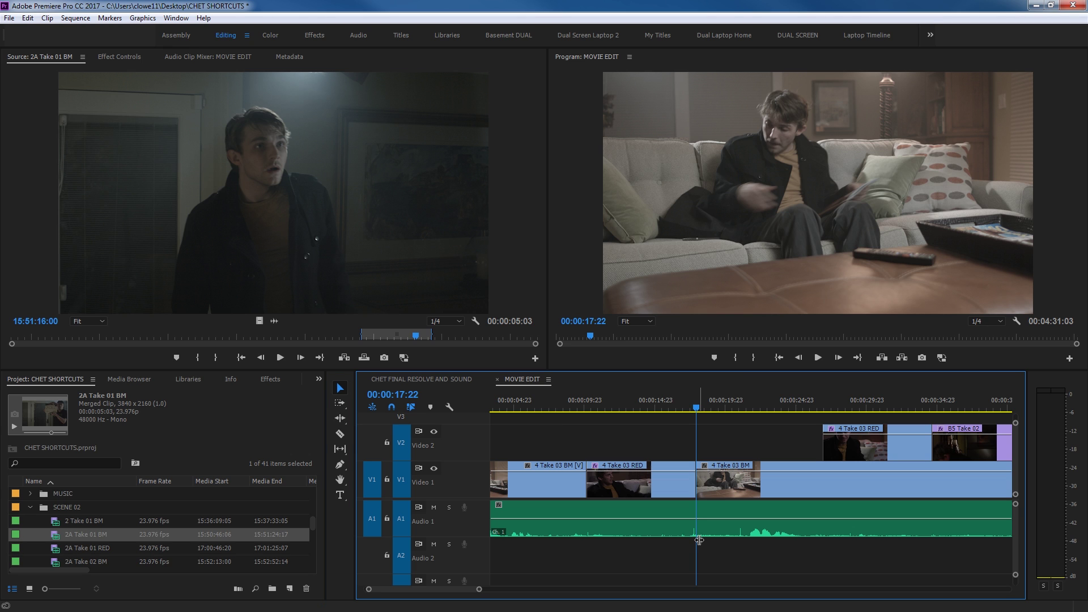
key("ctrl+k")
left_click_drag(774, 405, 797, 410)
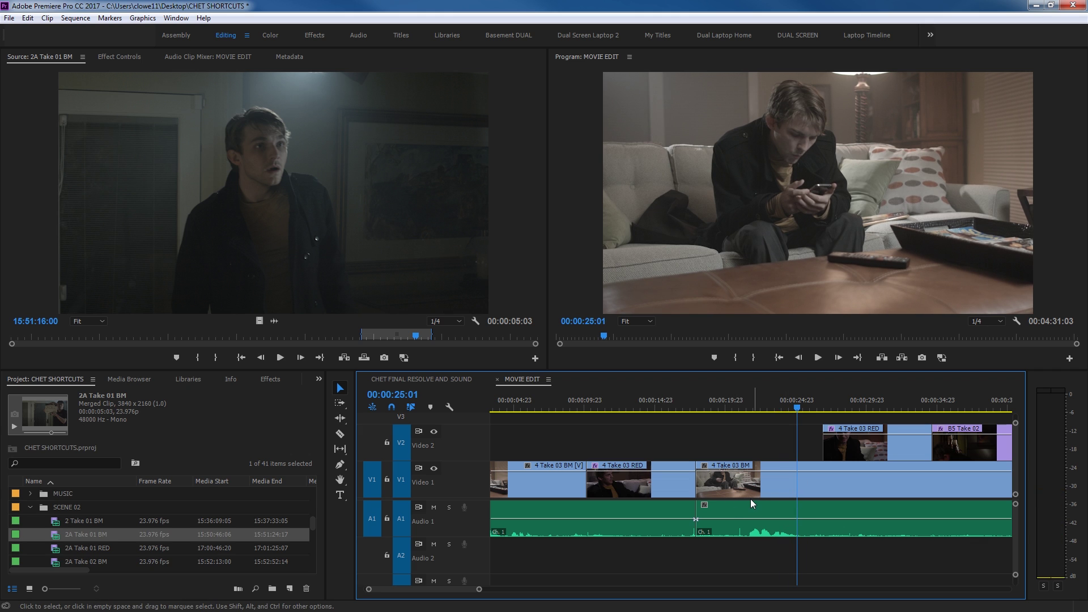
key("ctrl+k")
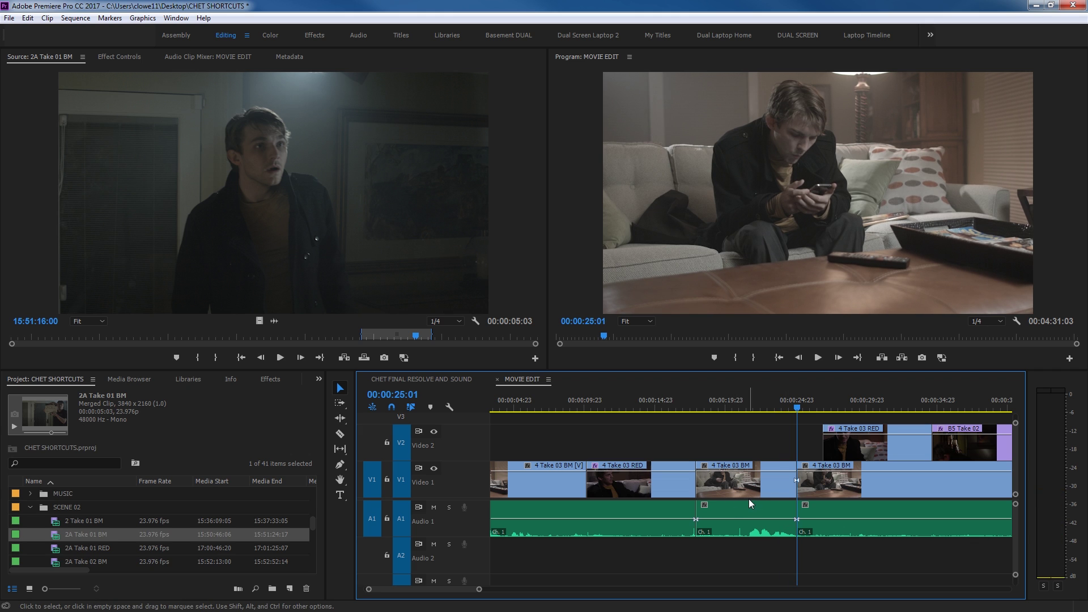
key("Up")
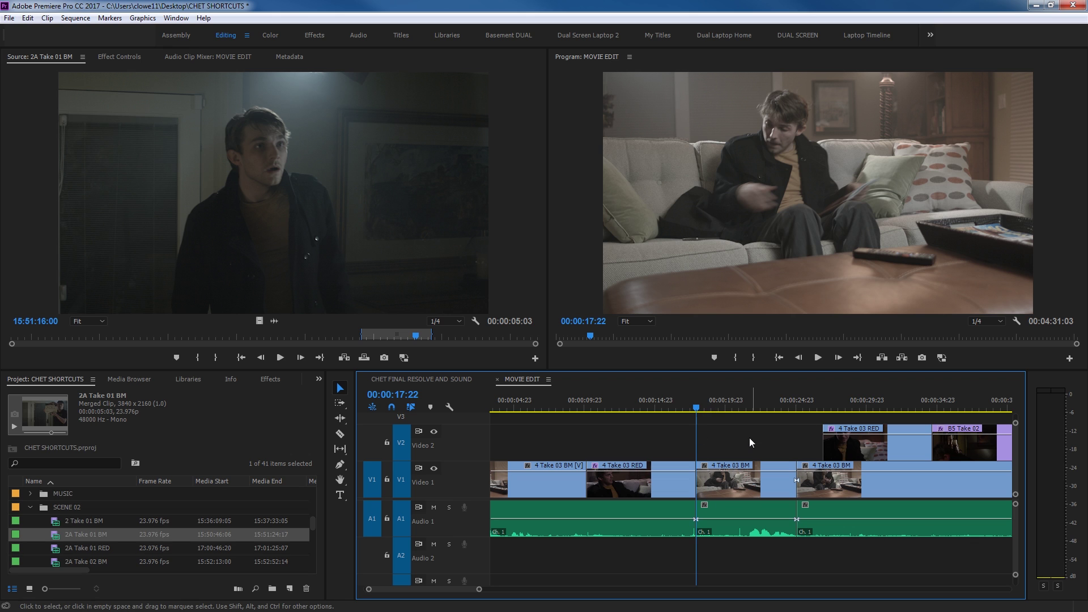
Step: Delete the 00:00:17:22–00:00:25:01 section, undo, then ripple-delete it with Shift+Delete
key("d")
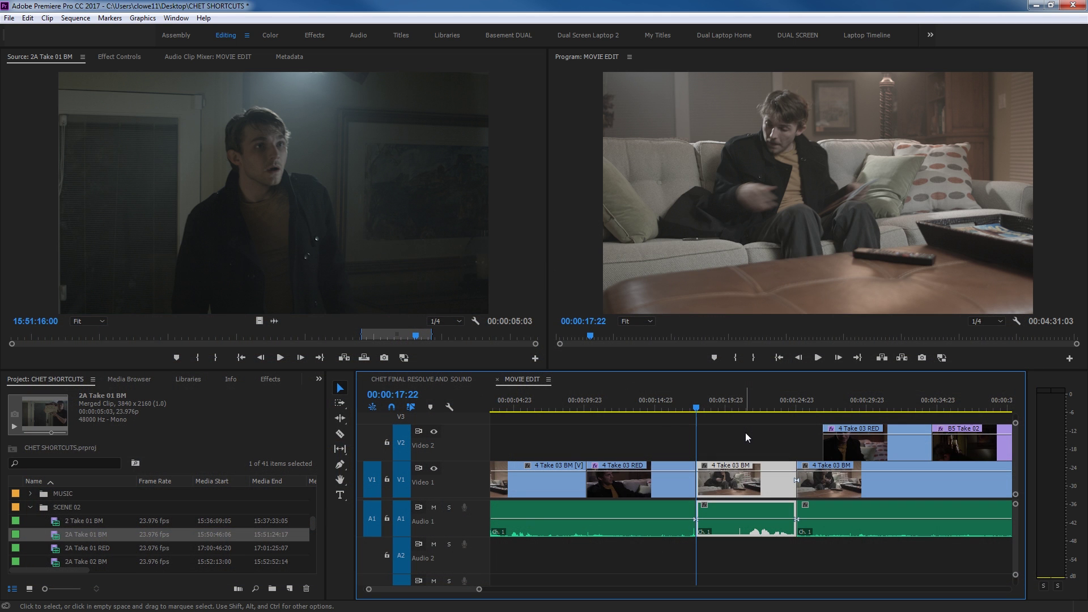
key("Delete")
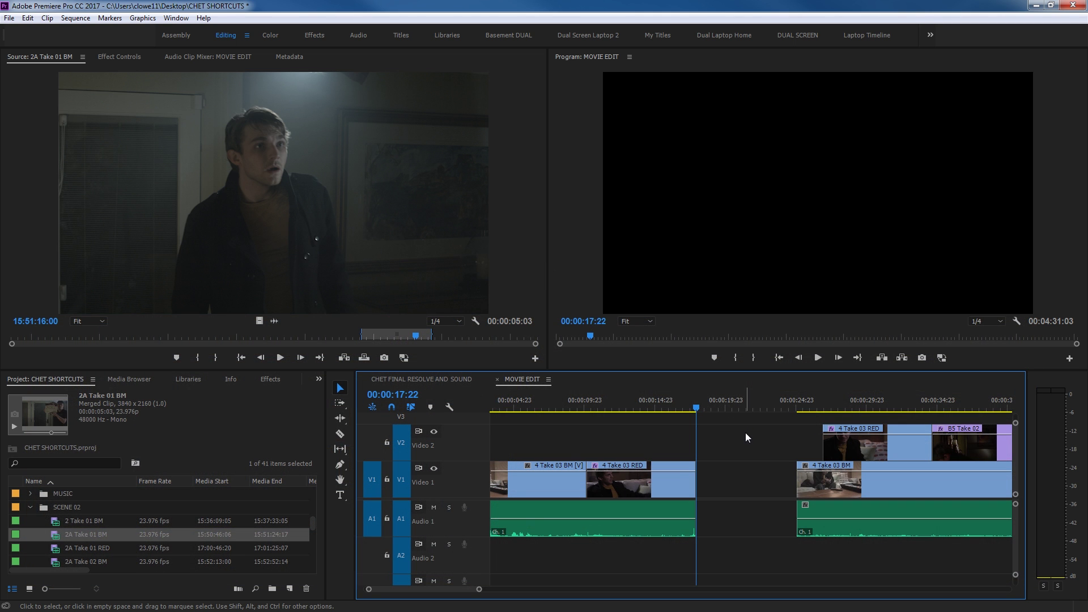
key("ctrl+z")
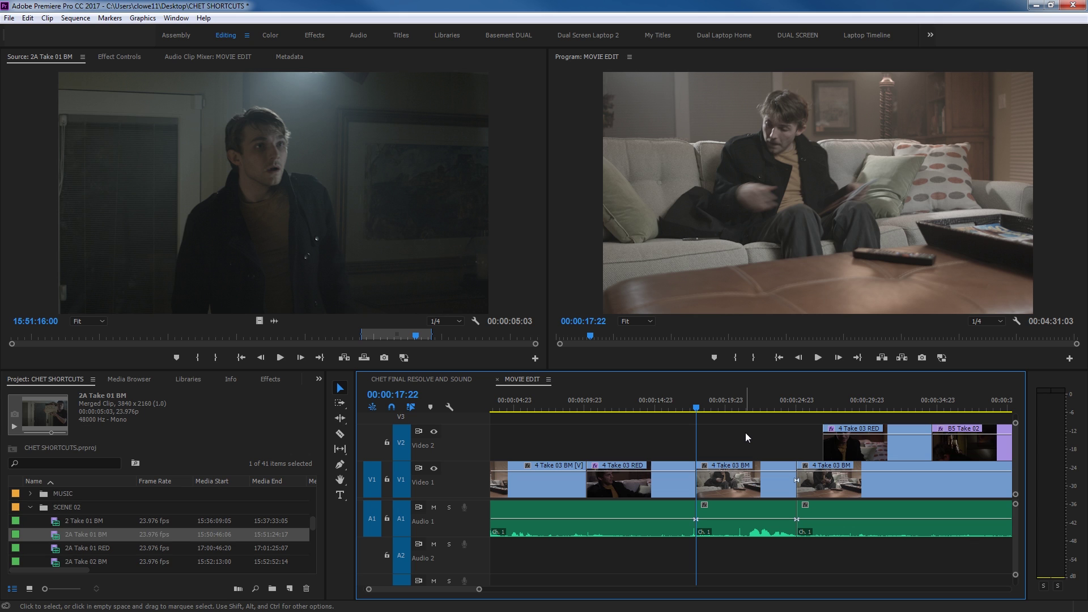
key("d")
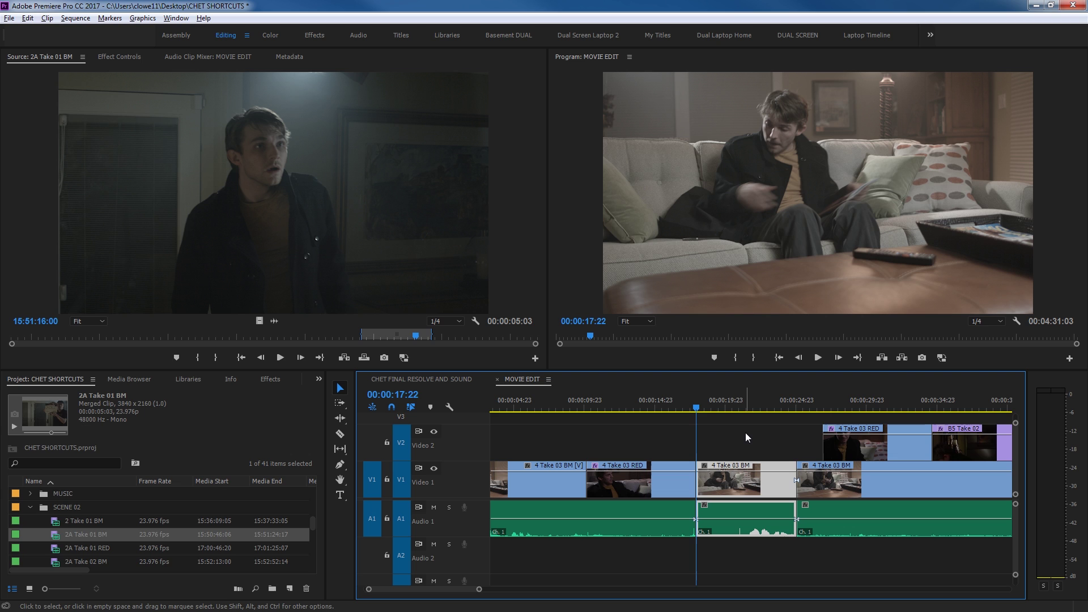
key("shift+Delete")
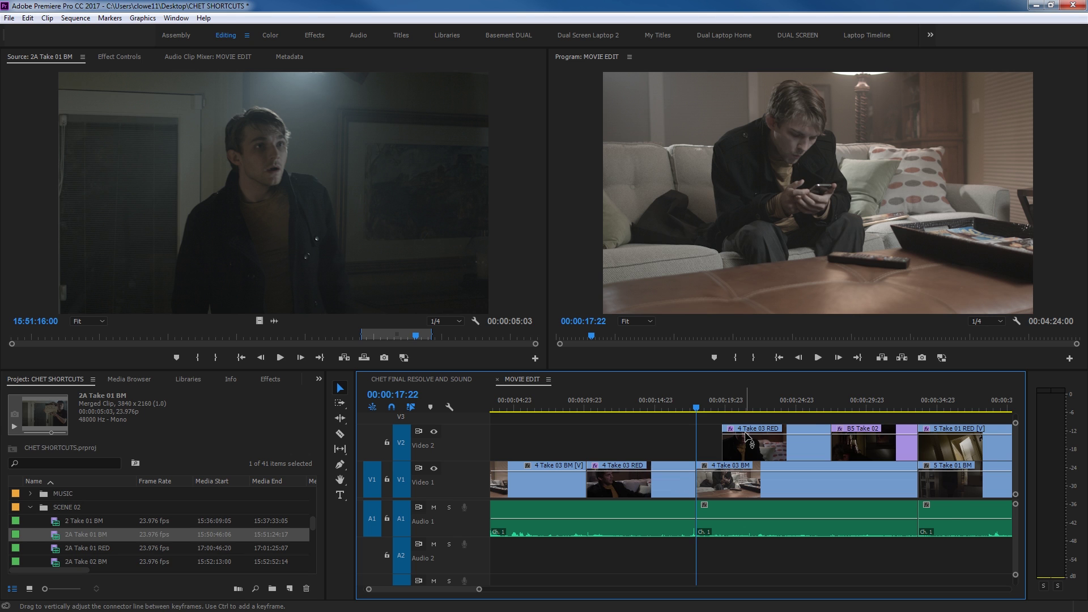
Step: Restore the ripple-deleted section and delete the 5 Take 02 clip, leaving a gap
key("ctrl+z")
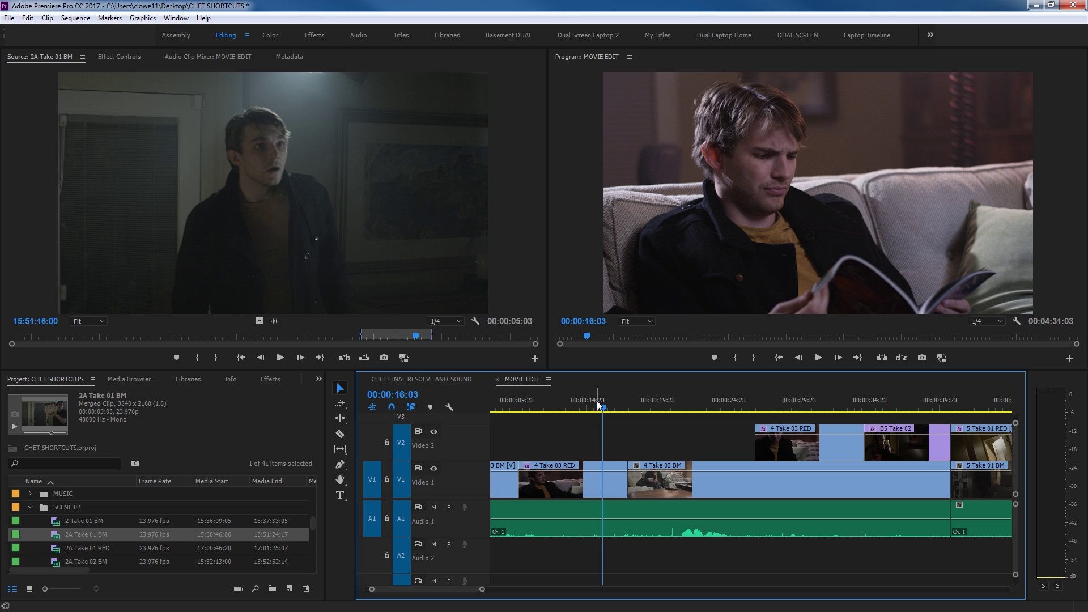
key("minus")
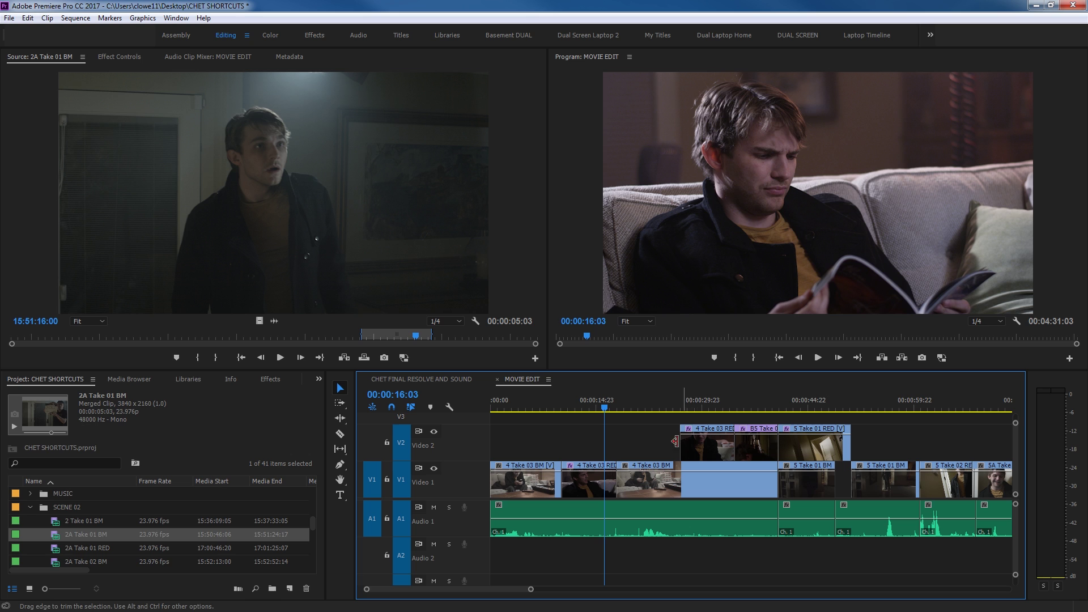
key("Down")
key("Down")
key("Down")
key("Down")
key("Down")
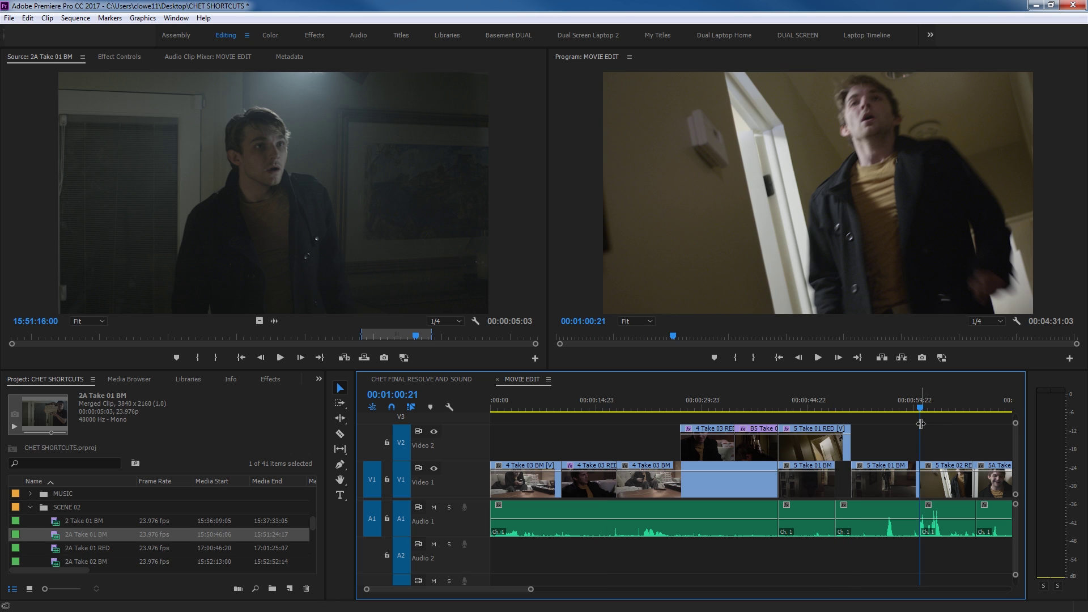
key("d")
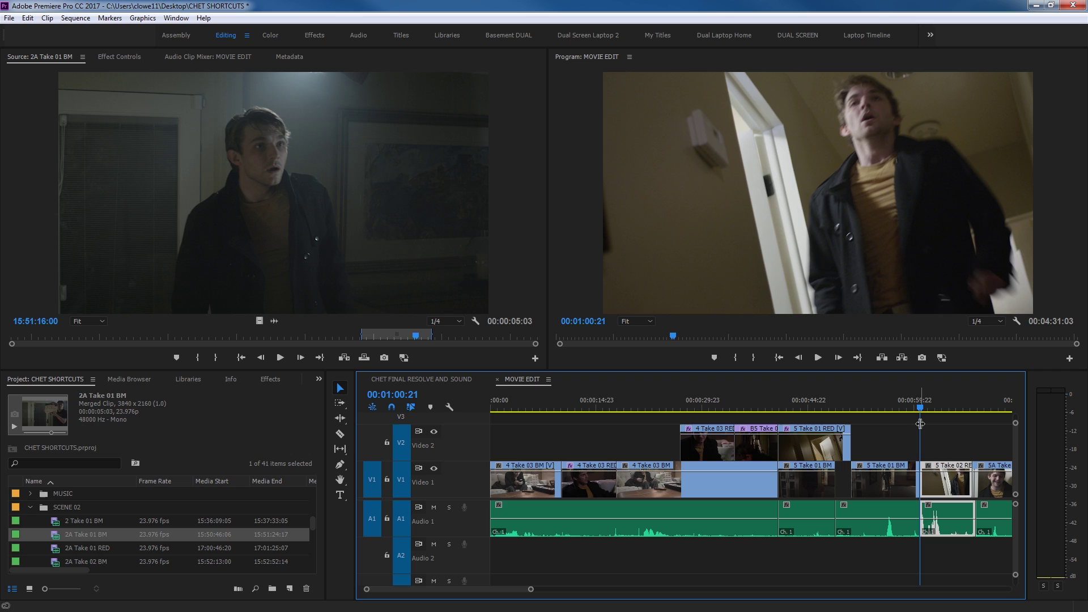
key("Delete")
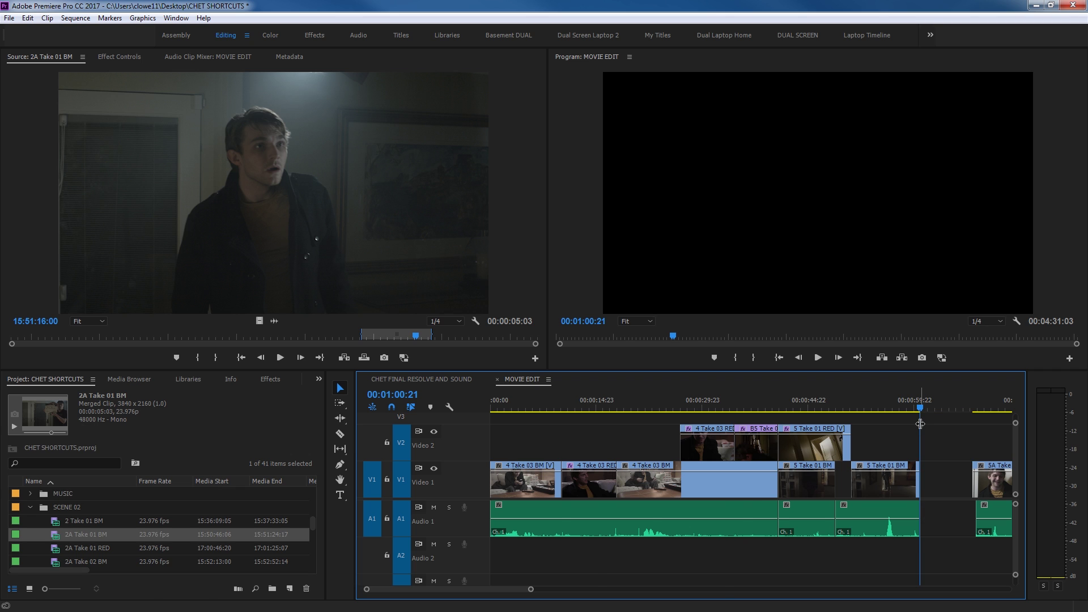
Step: Paste the clip near the sequence end, then undo to restore the removed clip
key("minus")
key("minus")
left_click_drag(990, 420, 988, 422)
key("period")
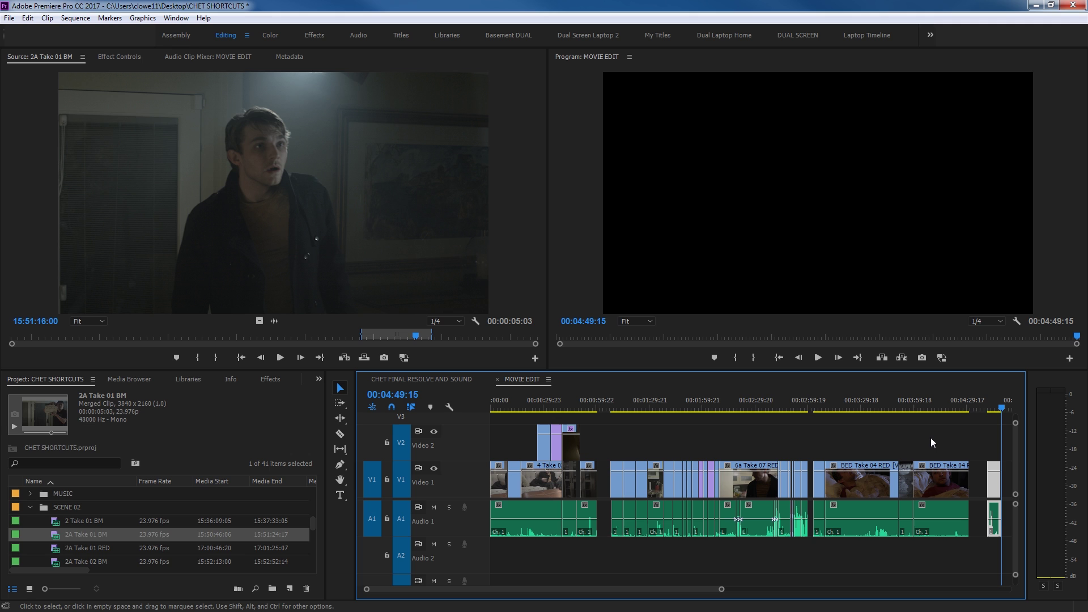
key("ctrl+z")
key("ctrl+z")
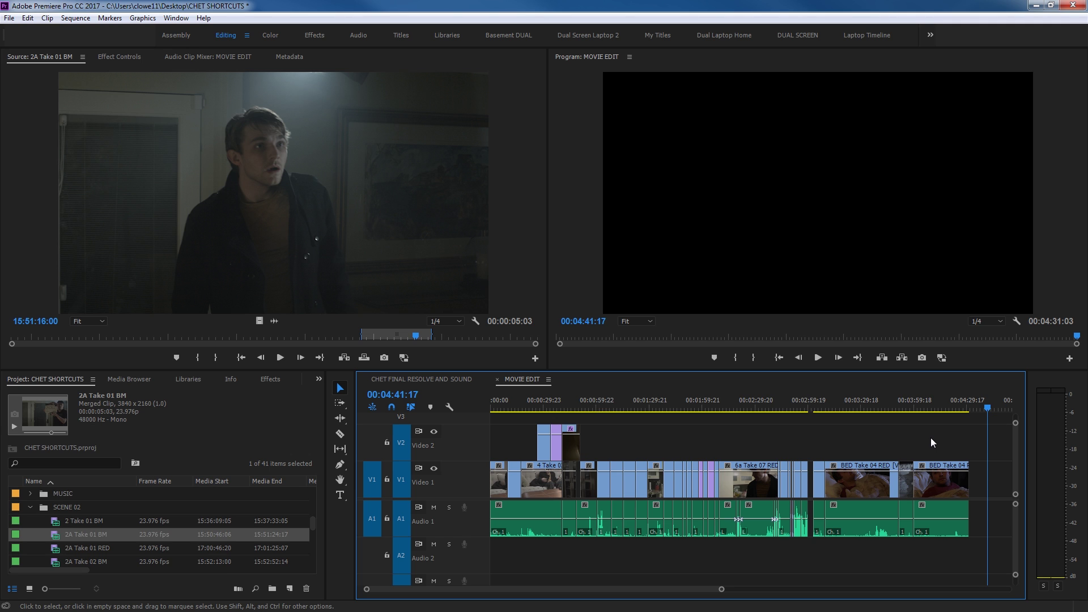
Step: Select the clip at 00:01:00:21 and paste a copy at 00:04:40:03
left_click(600, 409)
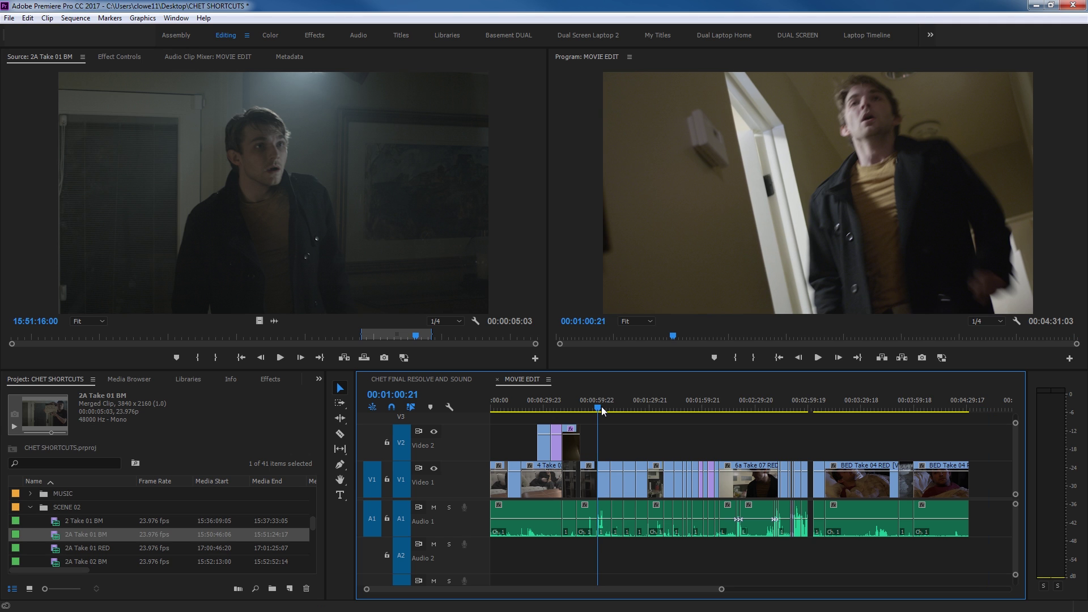
key("d")
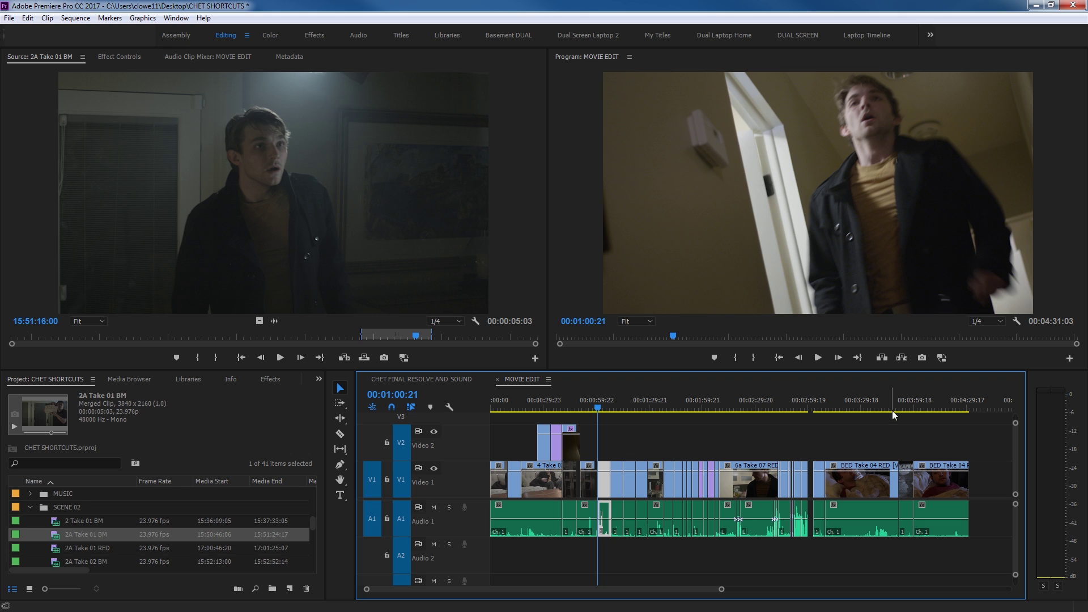
left_click(988, 408)
key("ctrl+v")
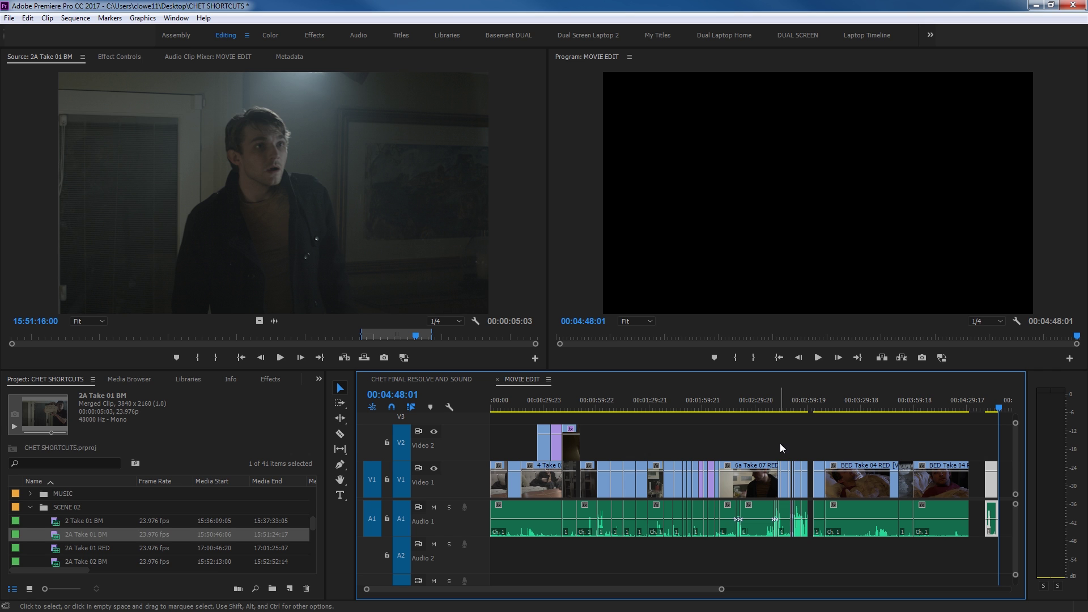
Step: Undo the end paste and cut the 5 Take 02 clip out, leaving a gap
key("ctrl+z")
left_click(607, 407)
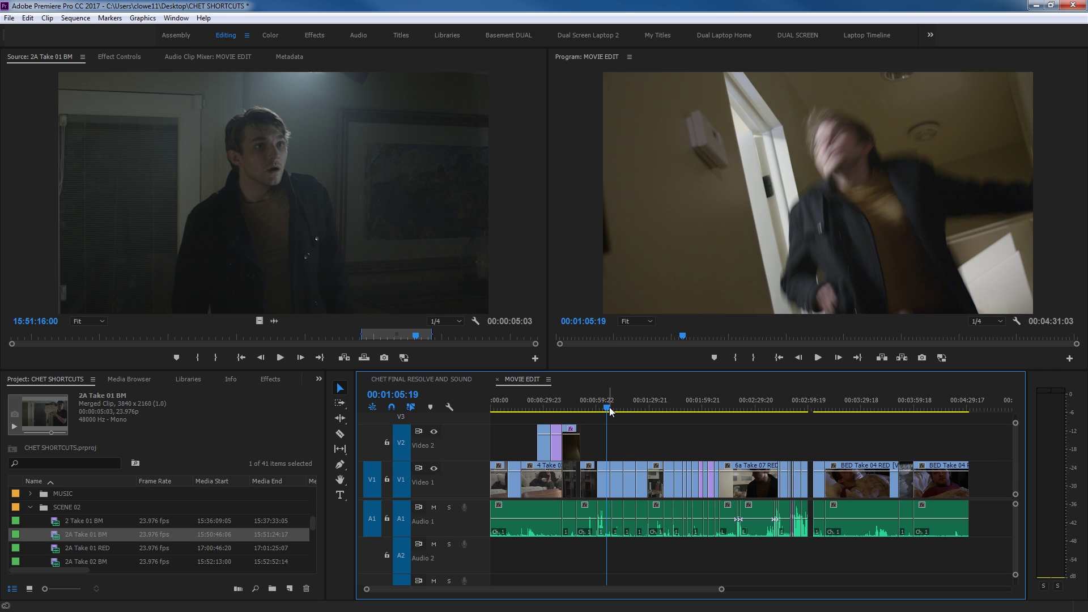
key("equal")
key("equal")
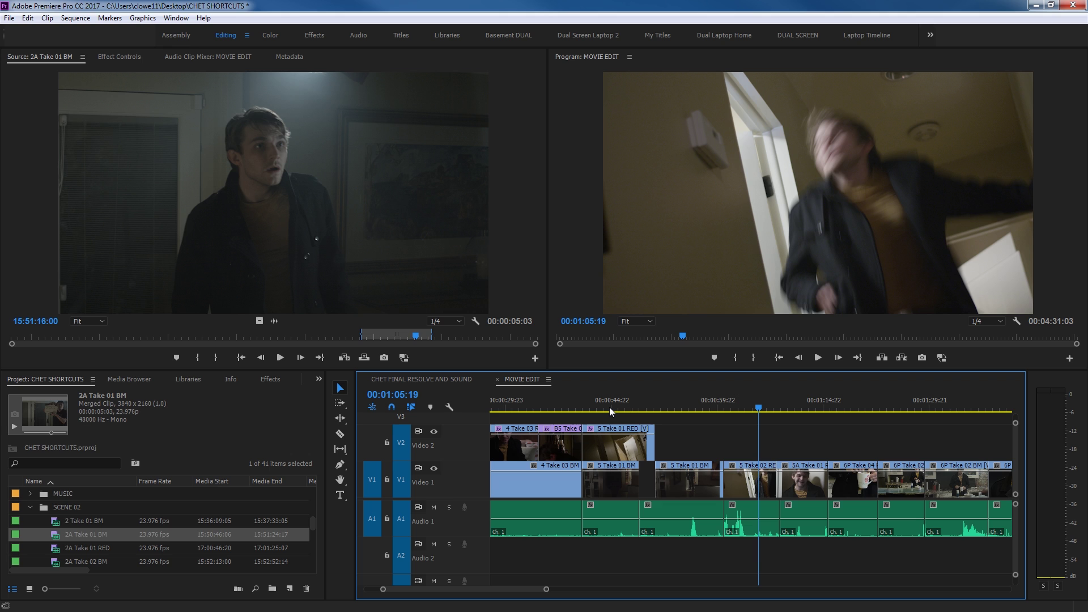
key("Up")
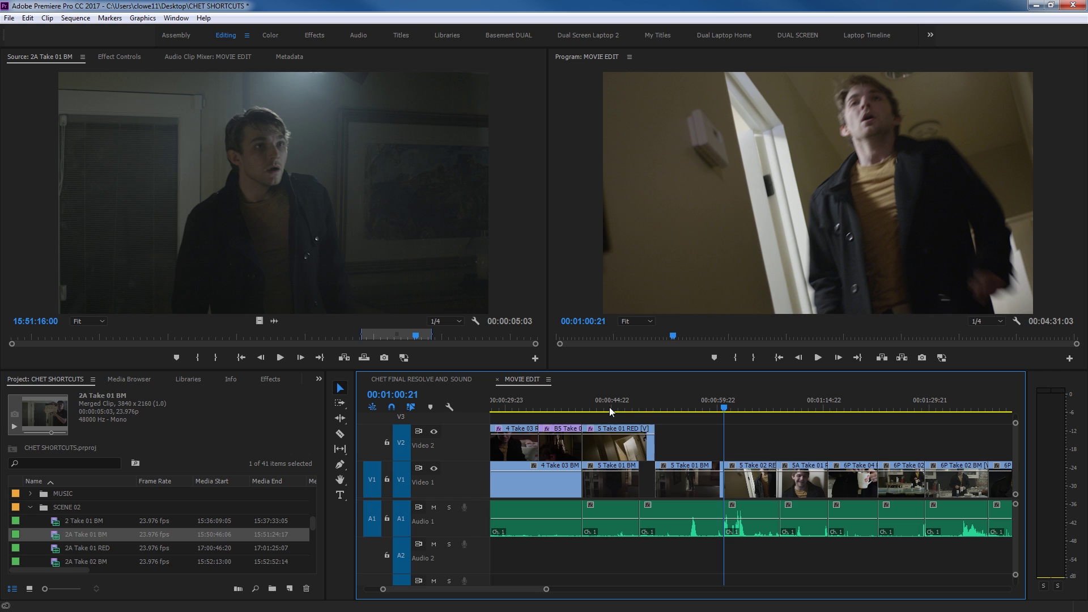
key("d")
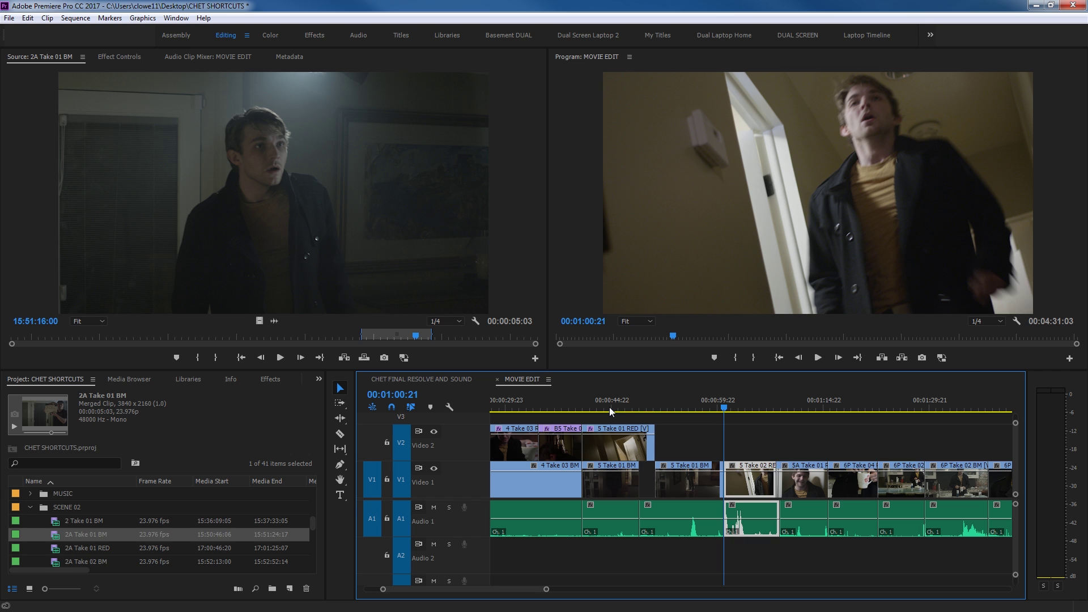
key("Delete")
Step: Overwrite-paste the clip at 00:01:22:16, then undo it
key("l")
key("l")
key("l")
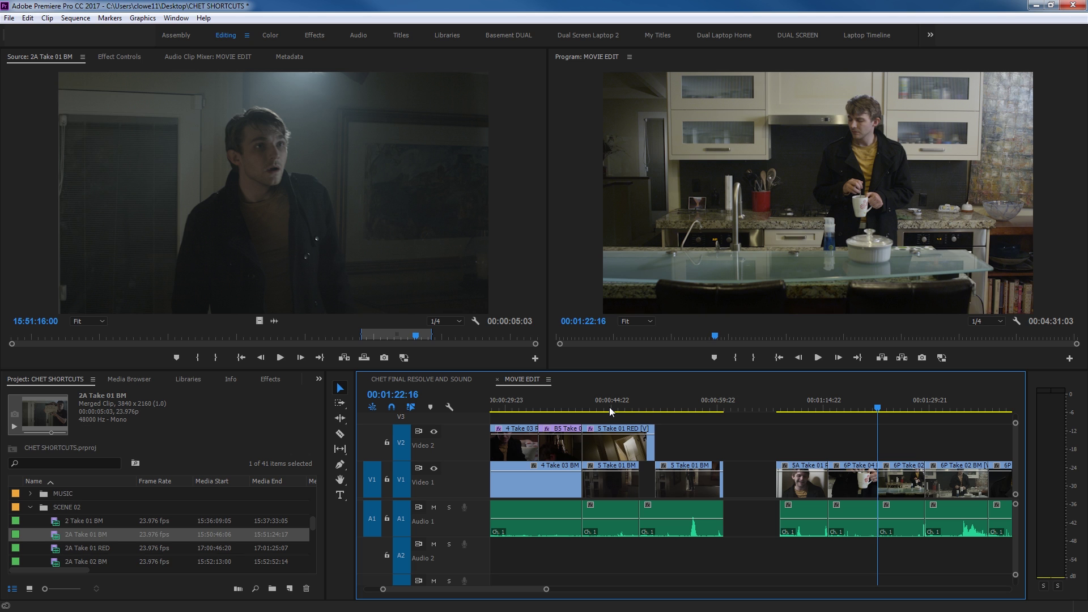
key("ctrl+v")
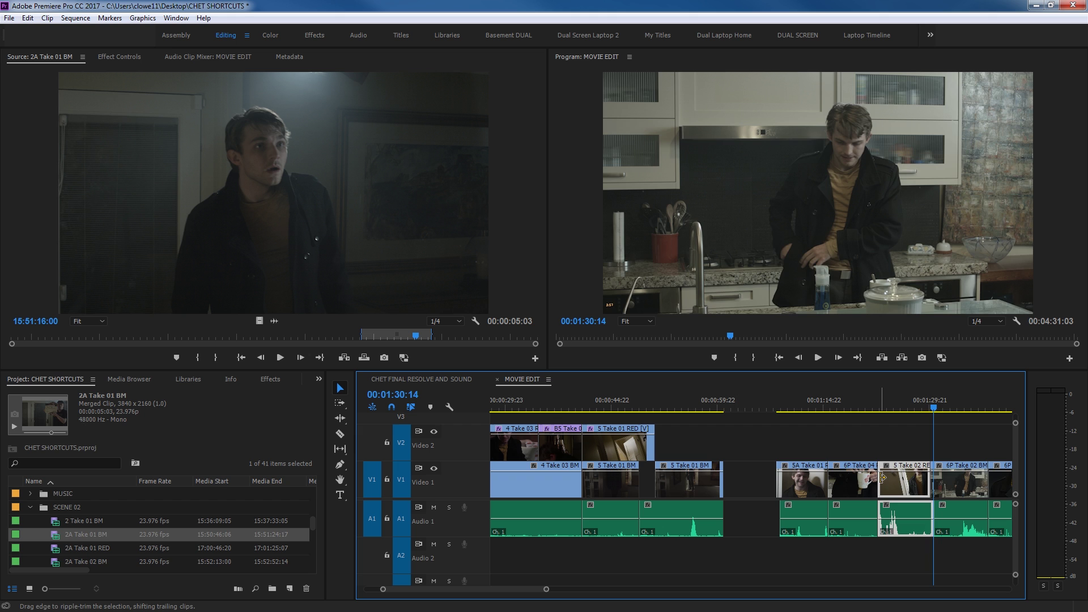
key("ctrl+z")
scroll(882, 477, "down", 2)
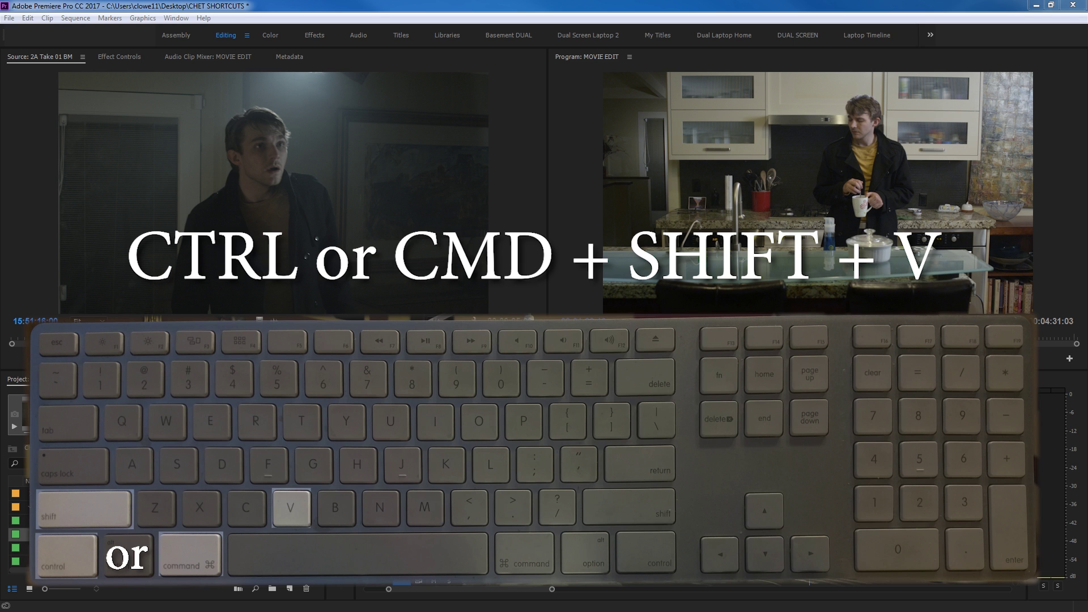
Step: Insert-paste the clip with Ctrl+Shift+V, delete the leftover gap, then undo the move
key("ctrl+shift+v")
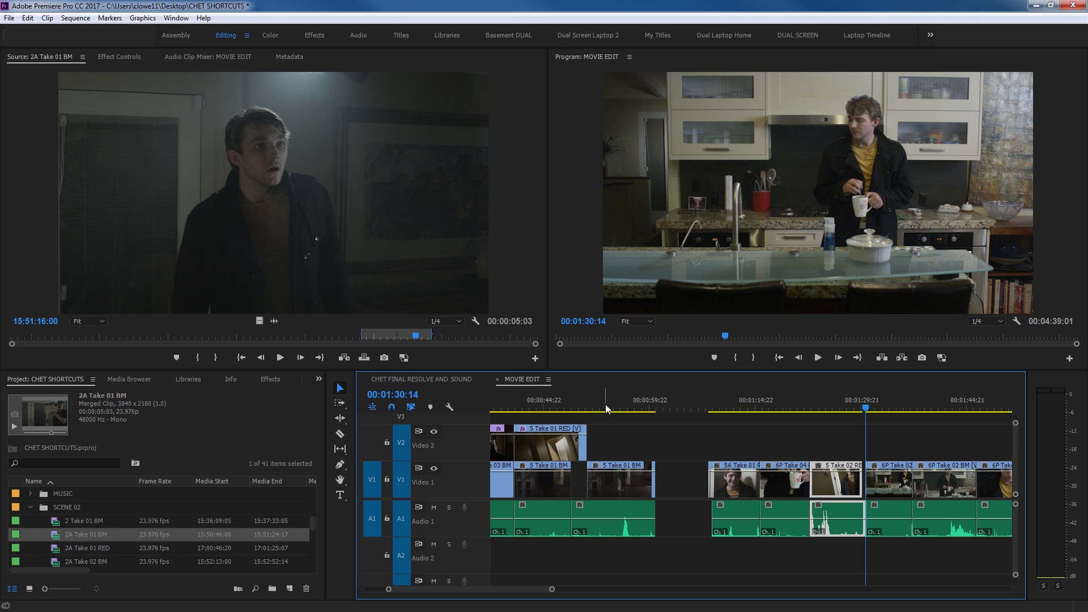
left_click(666, 478)
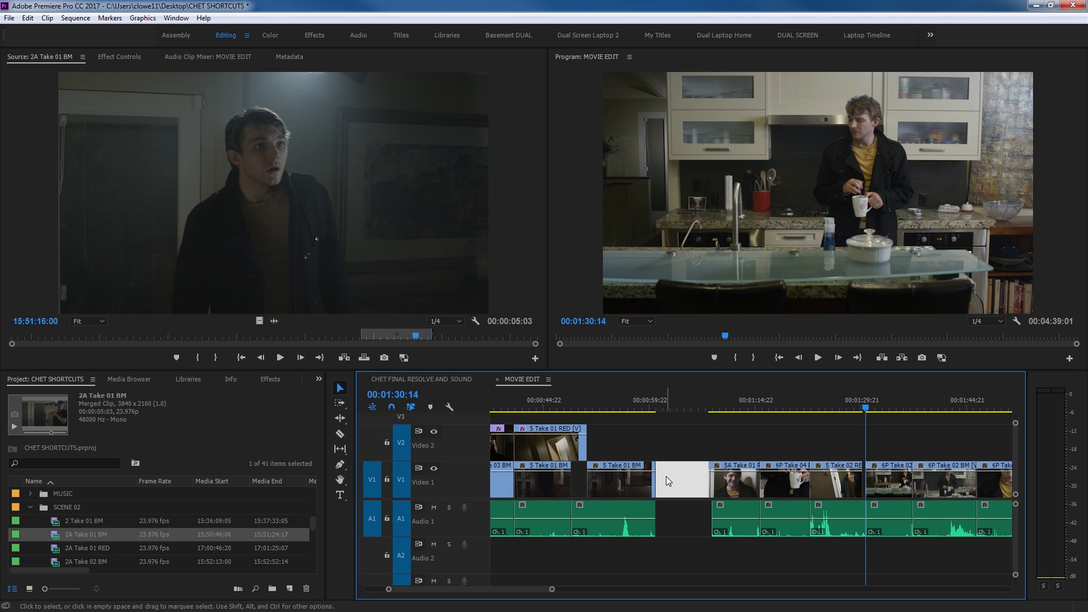
key("Delete")
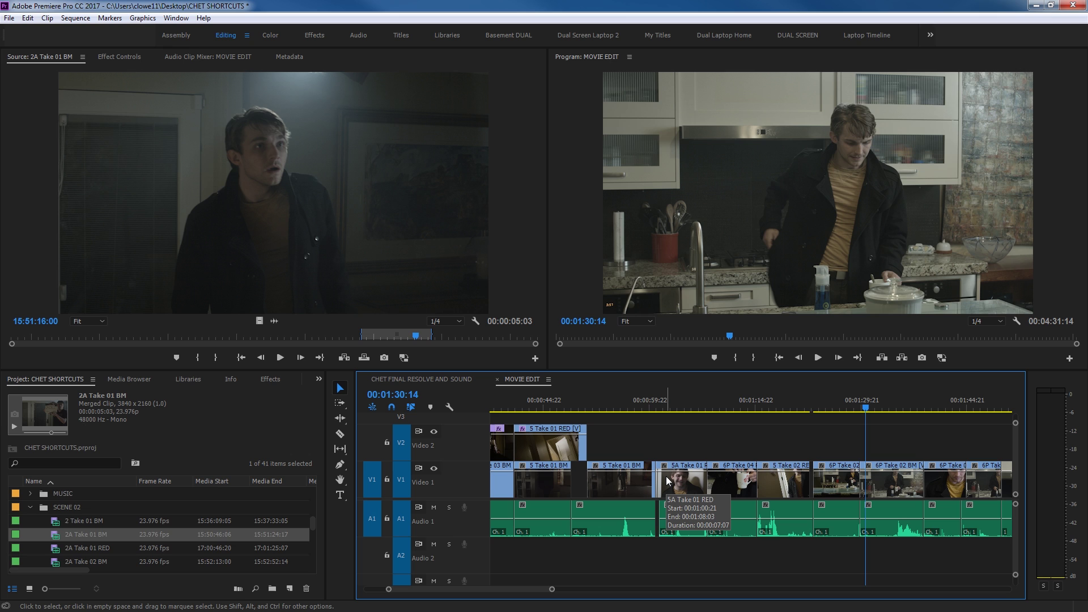
key("ctrl+z")
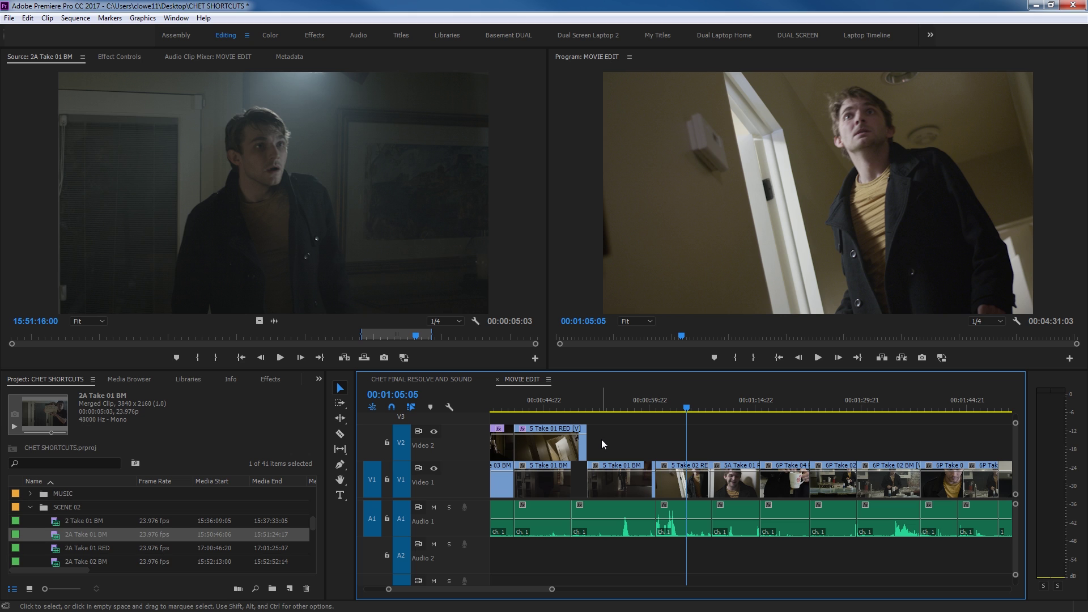
Step: Save the CHET SHORTCUTS project with Ctrl+S
key("ctrl+s")
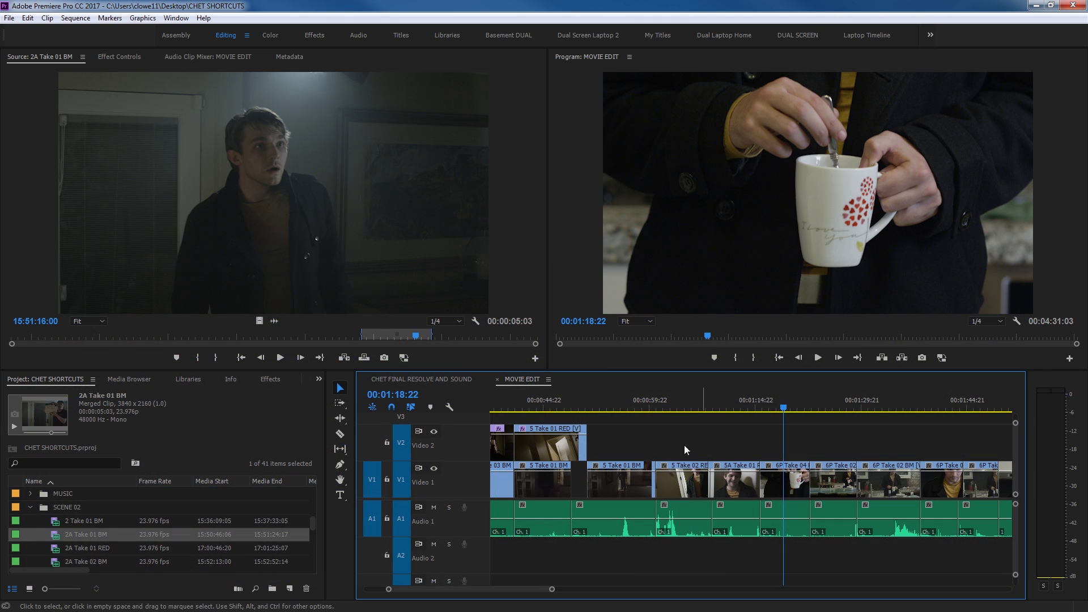
left_click(786, 485)
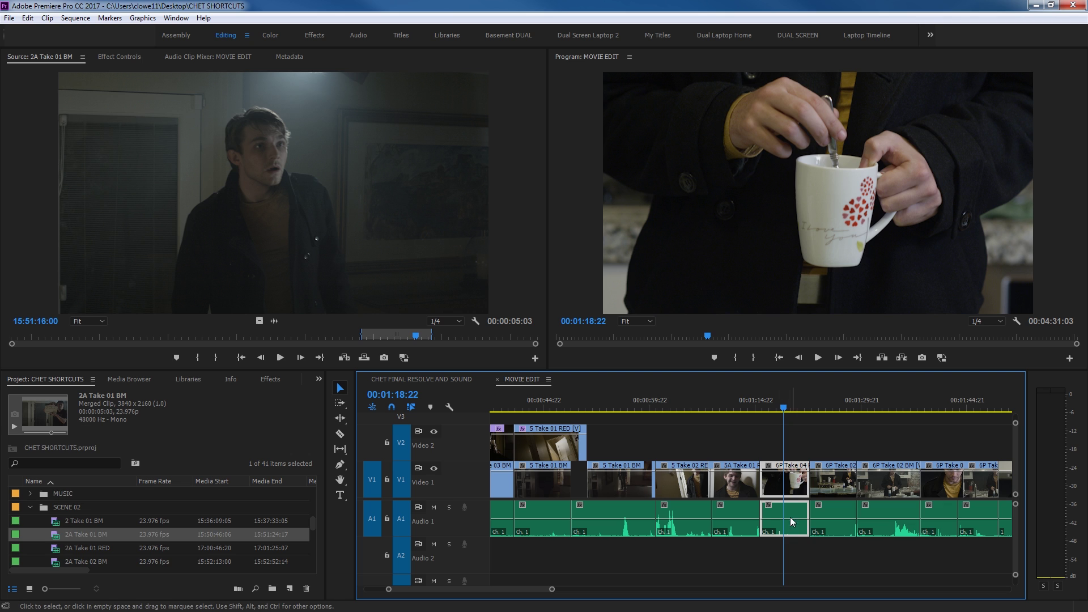
key("equal")
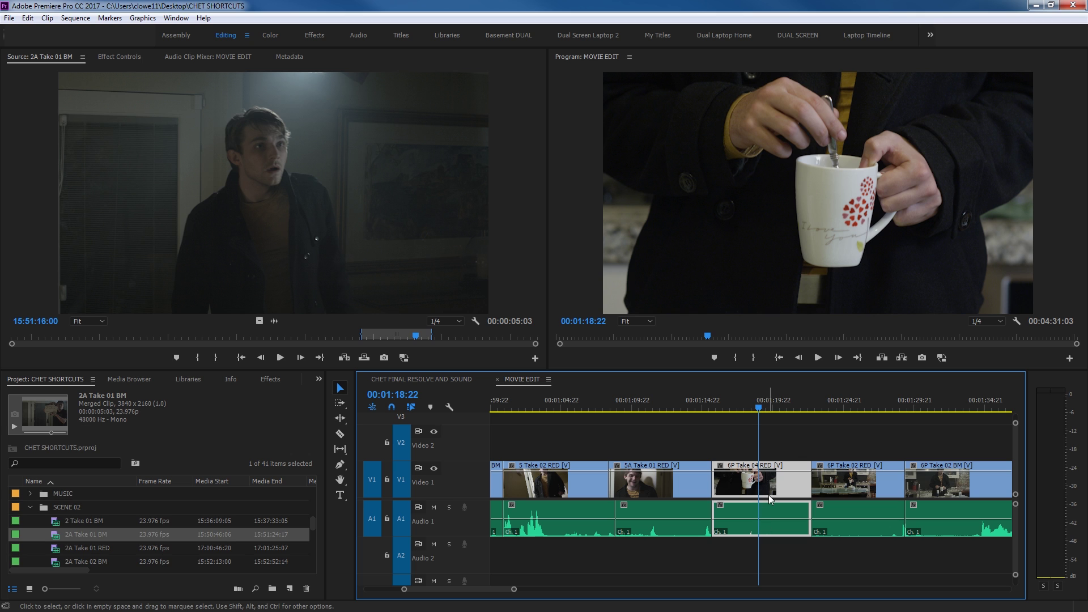
key("ctrl+shift+a")
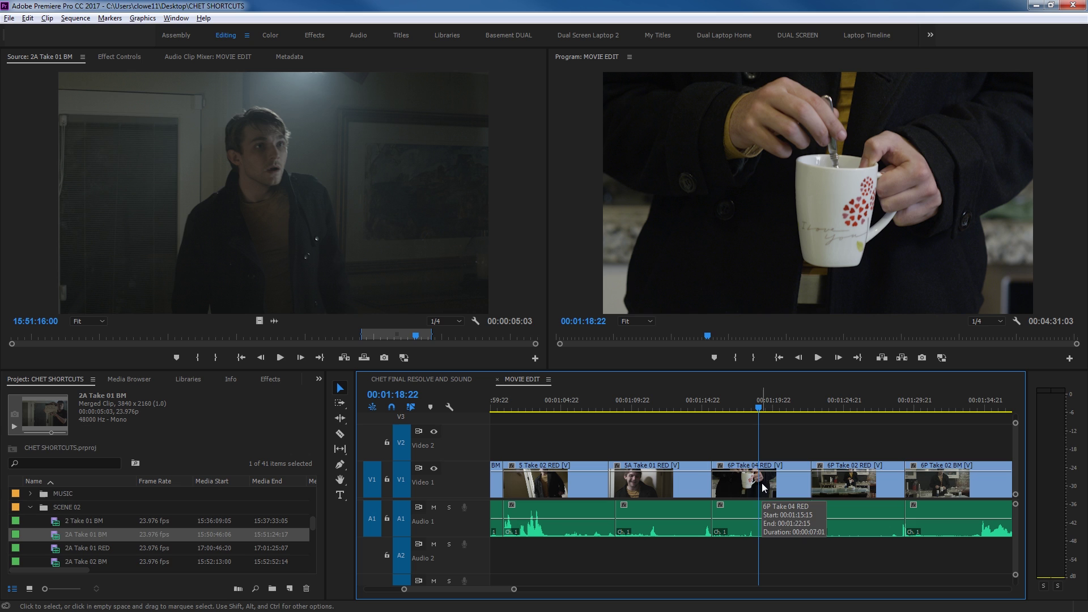
left_click(763, 487)
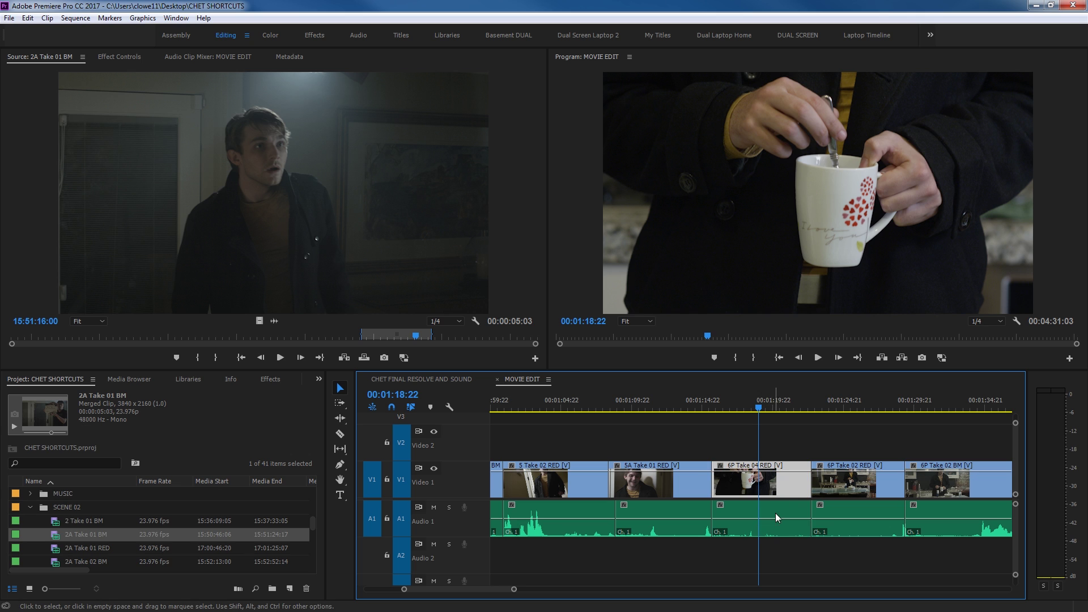
key("Delete")
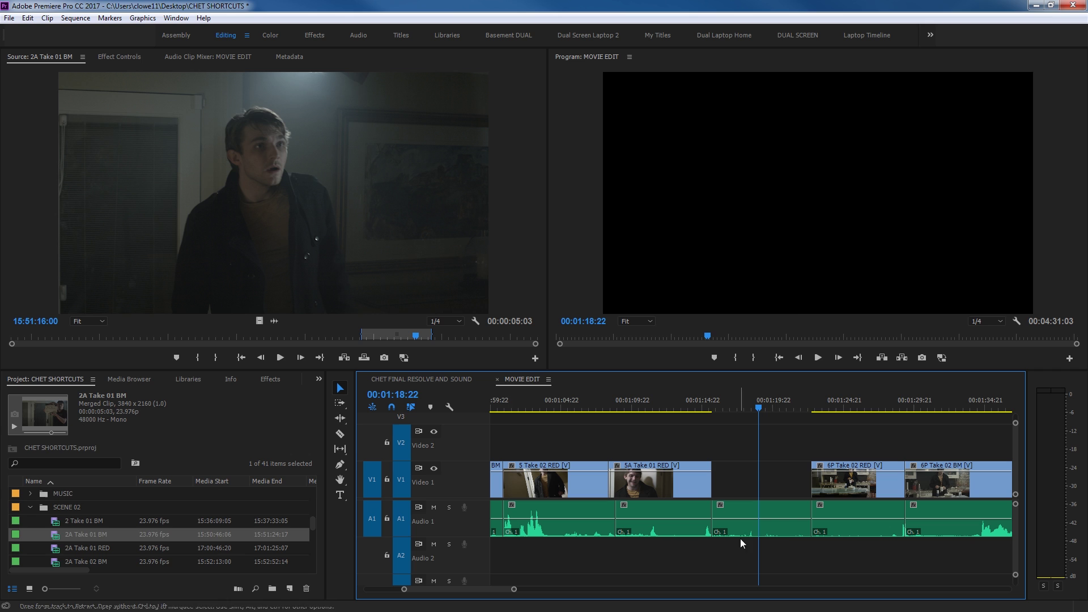
key("ctrl+z")
left_click(779, 507)
key("Delete")
key("ctrl+z")
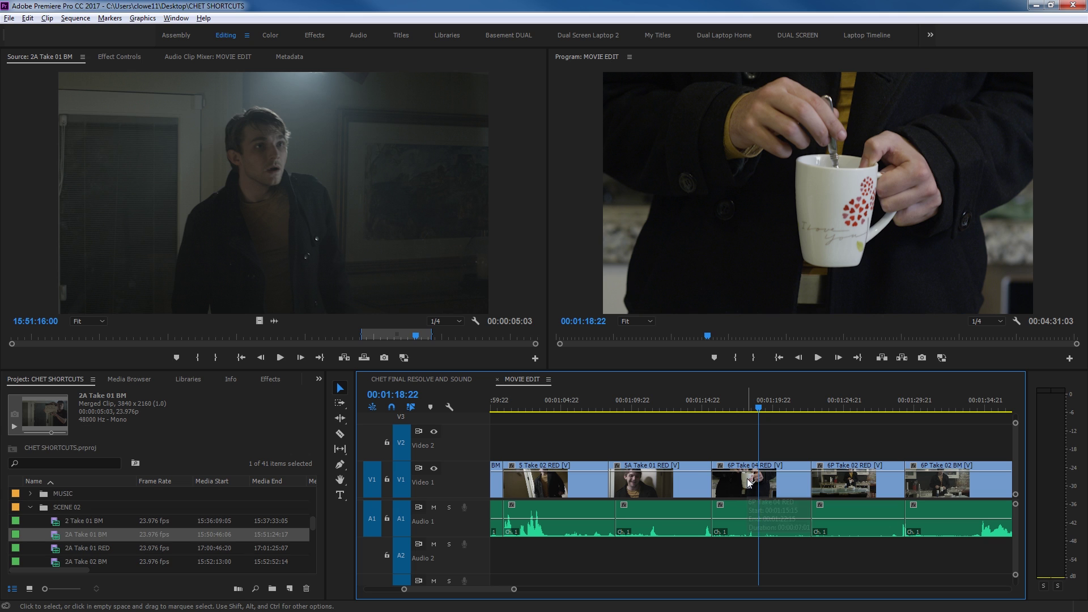
Step: Shift the 6P Take 04 RED clip up to V2 and V3, returning it to V1 each time
left_click(749, 482)
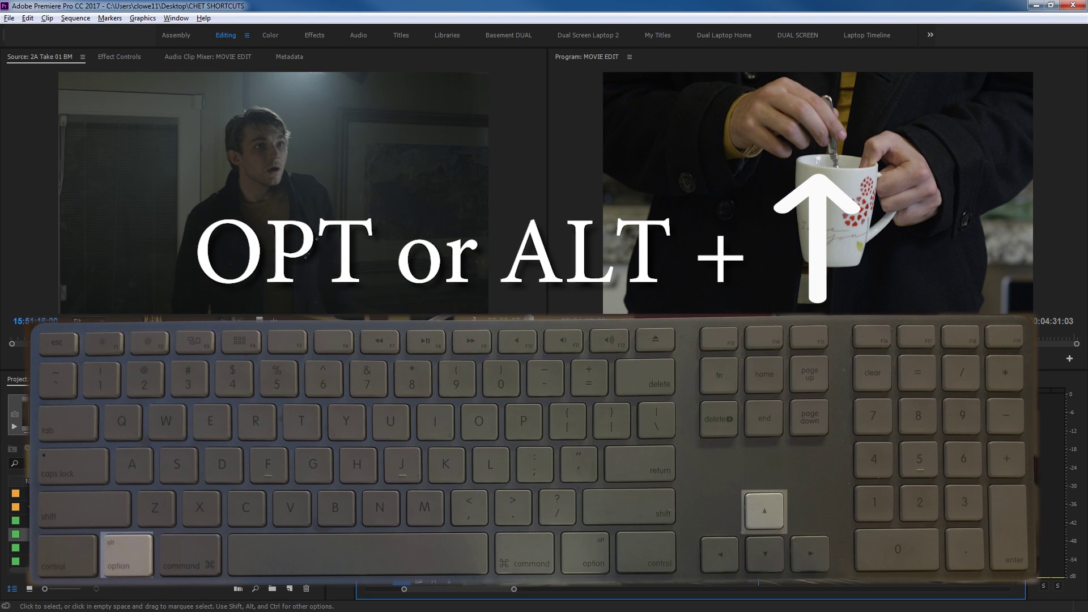
key("alt+Up")
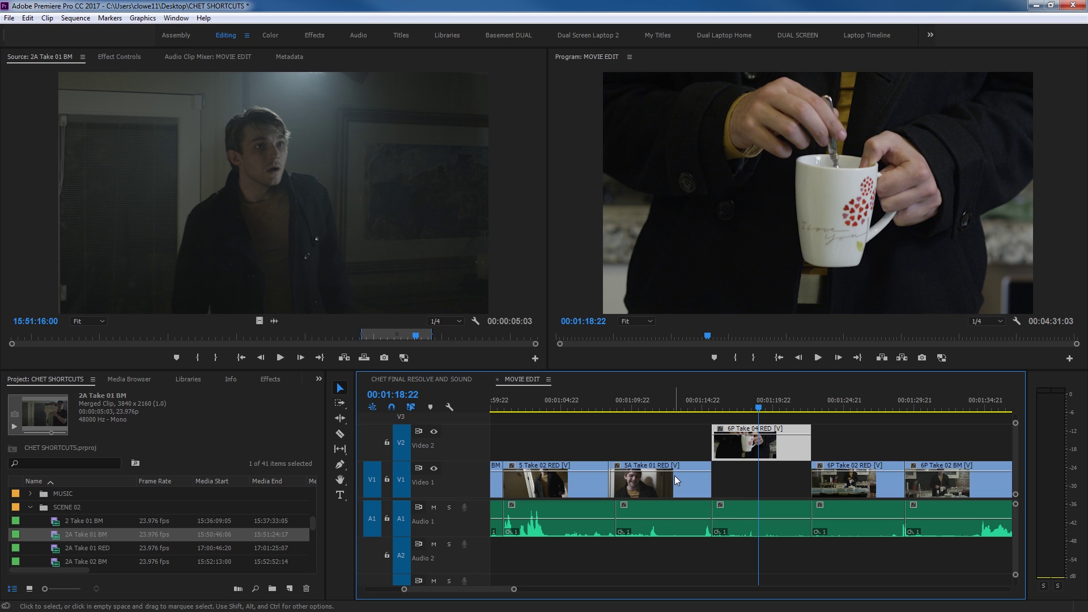
key("alt+Down")
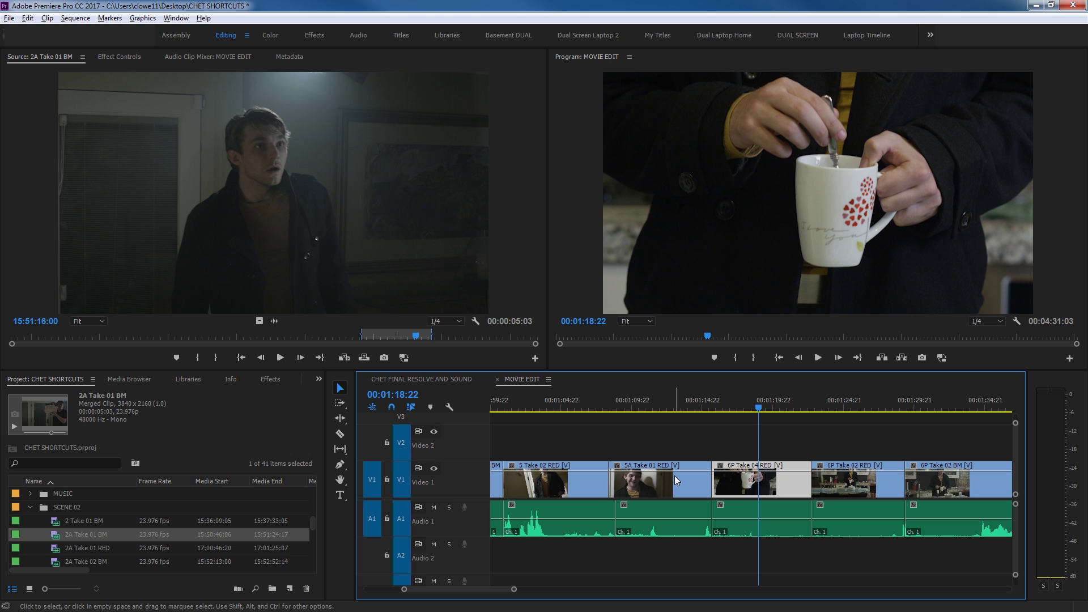
key("alt+Up")
key("alt+Up")
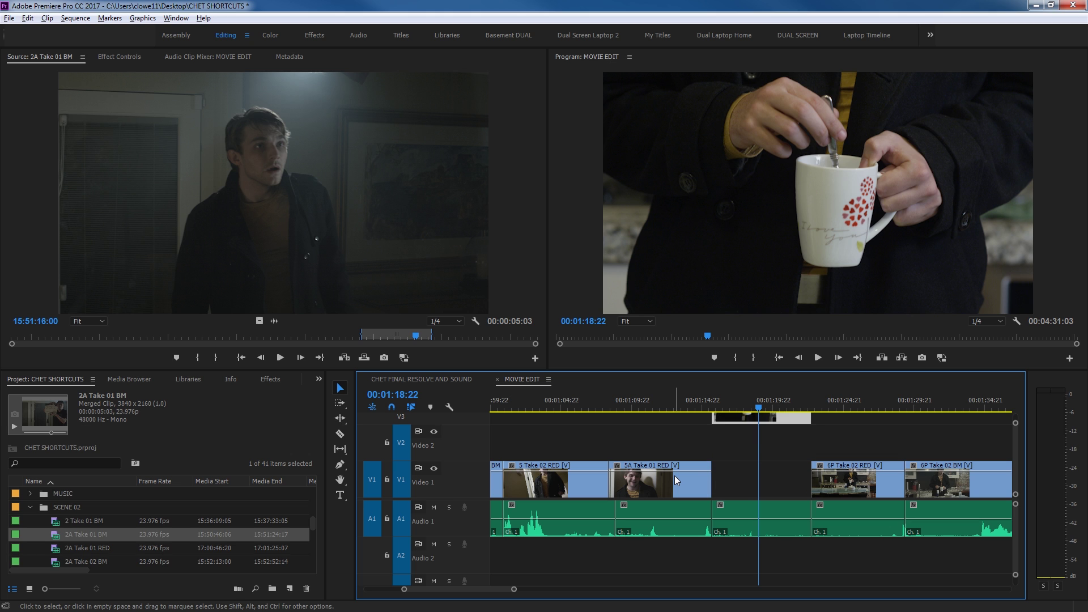
key("alt+Down")
key("alt+Down")
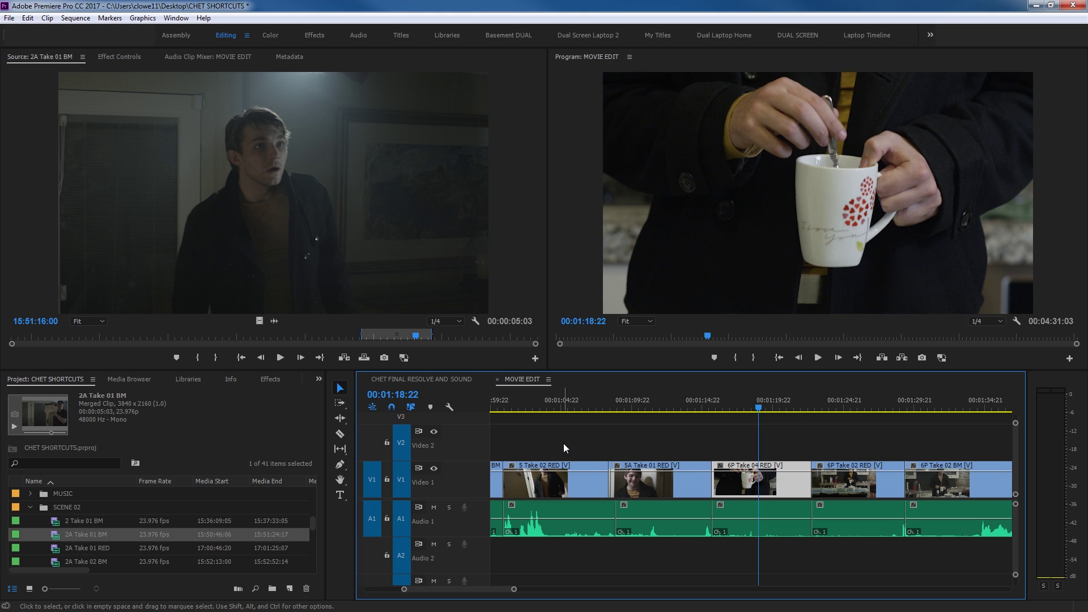
Step: Move the 5 Take 02 RED and 5A Take 01 RED clips up to V2, then down onto Video 1
left_click_drag(552, 441, 672, 492)
key("alt+Up")
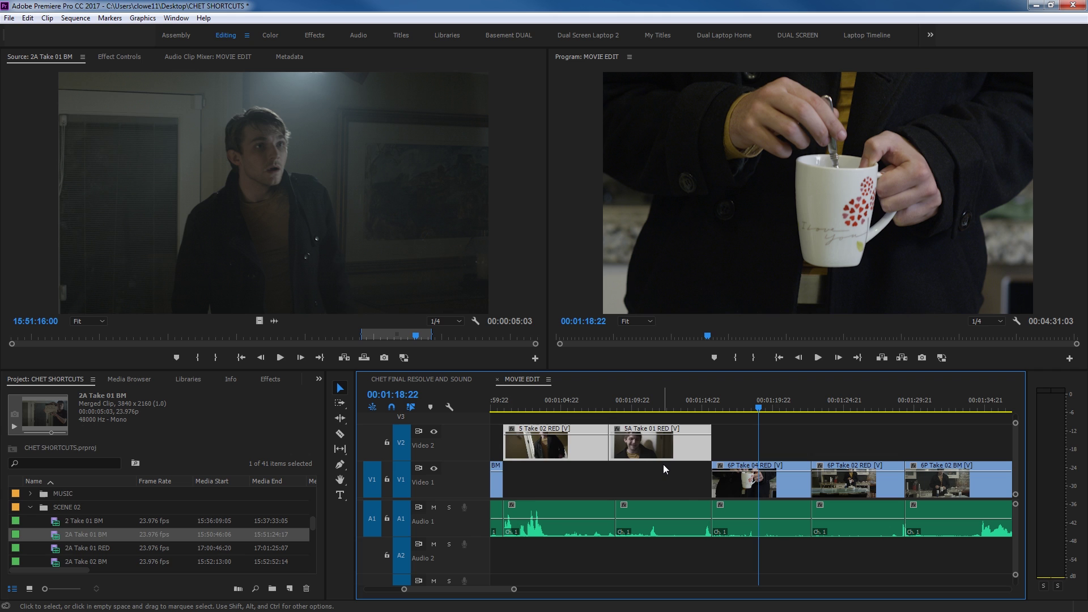
key("alt+Down")
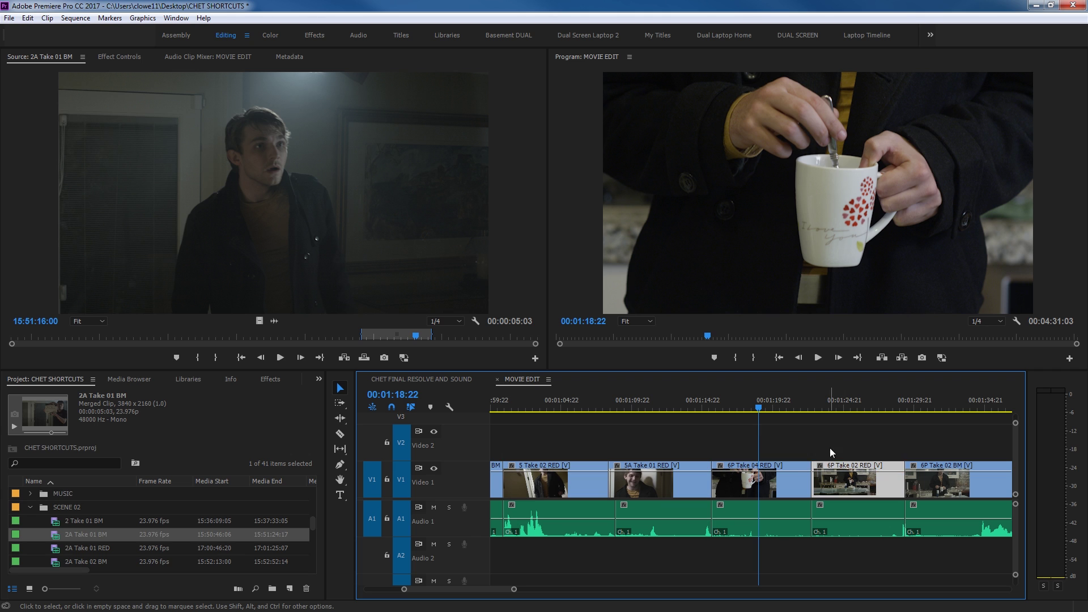
Step: Select only the video of 6P Take 02 RED and drag it toward Video 2
left_click(860, 485)
left_click(847, 447)
left_click(852, 486, "alt")
left_click_drag(852, 486, 823, 473)
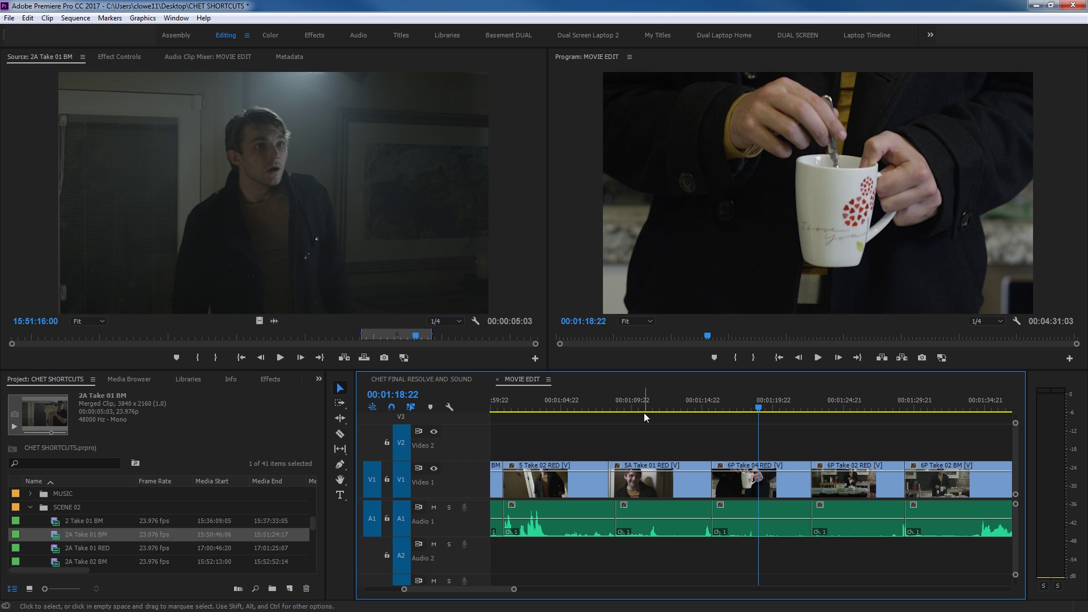
Step: Park the playhead at 00:01:12:23, zoom out to the whole sequence, then zoom in and out repeatedly
left_click(674, 402)
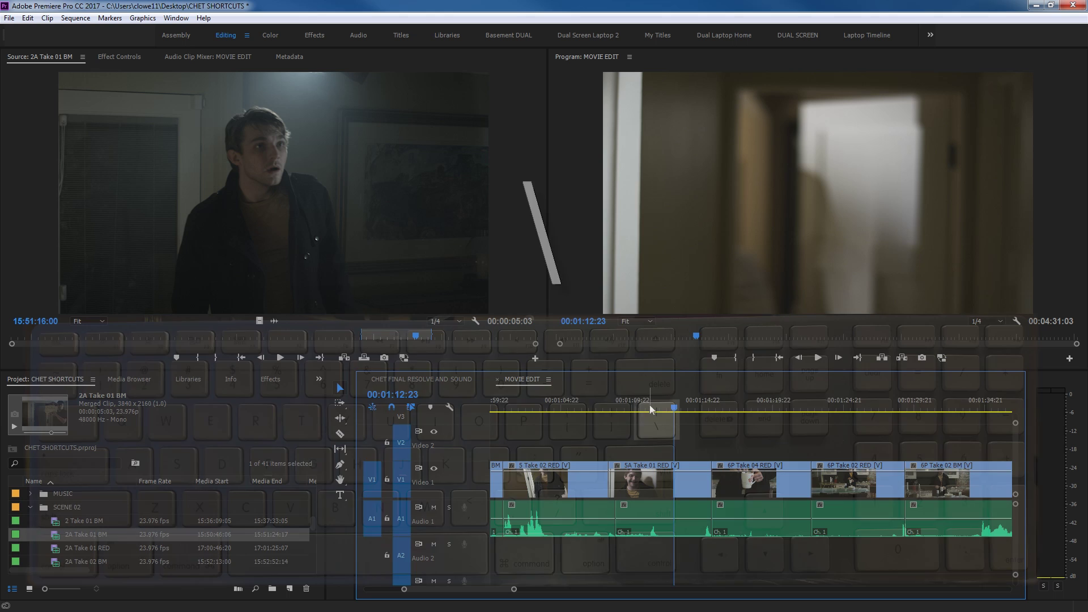
key("backslash")
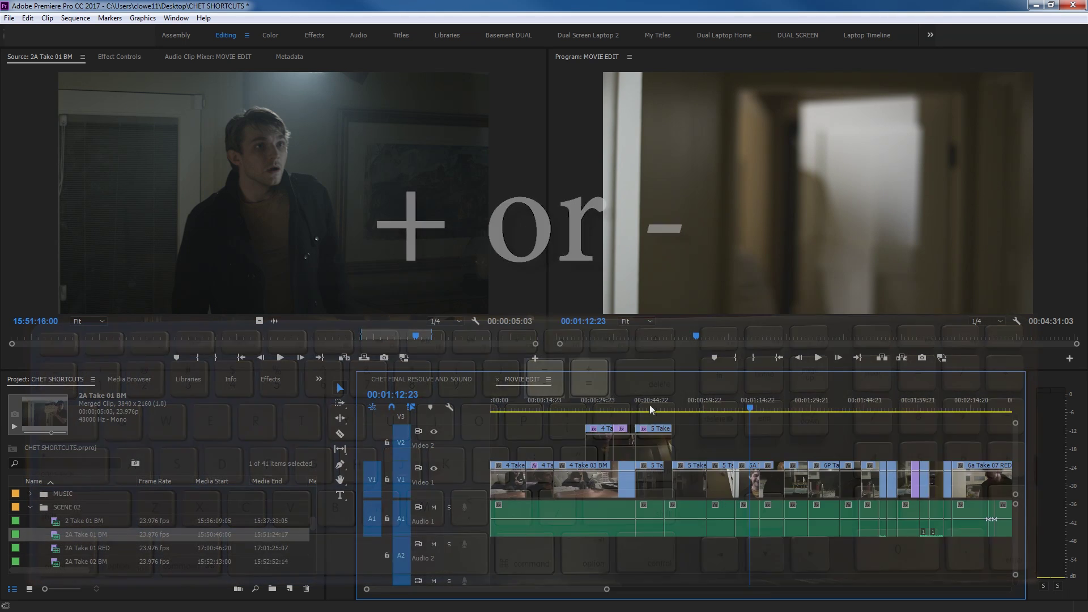
key("=")
key("=")
key("=")
key("=")
key("=")
key("minus")
key("minus")
key("minus")
key("minus")
key("minus")
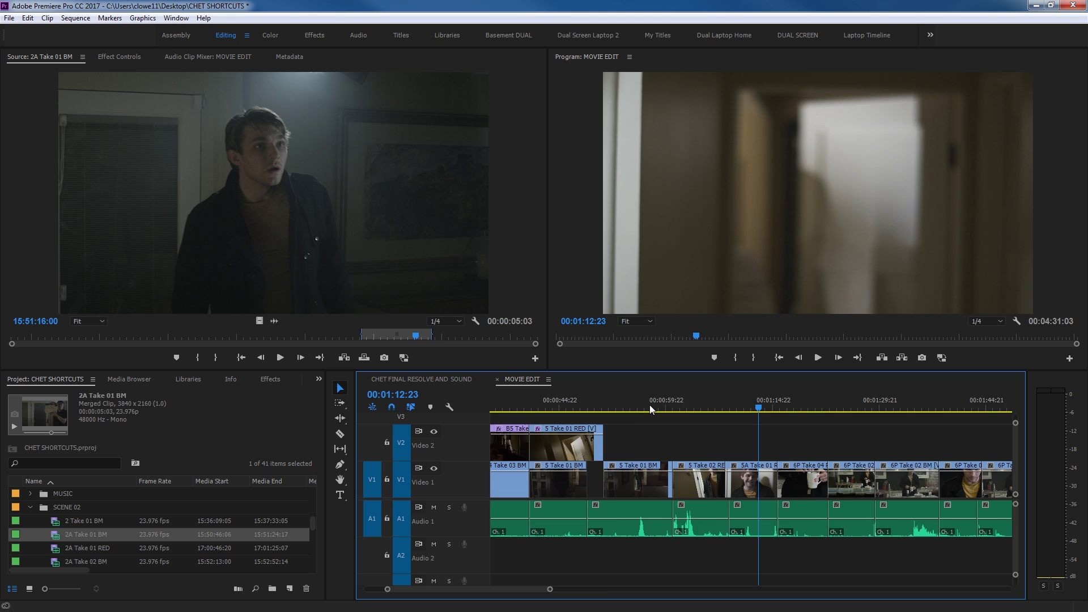
key("=")
key("=")
key("=")
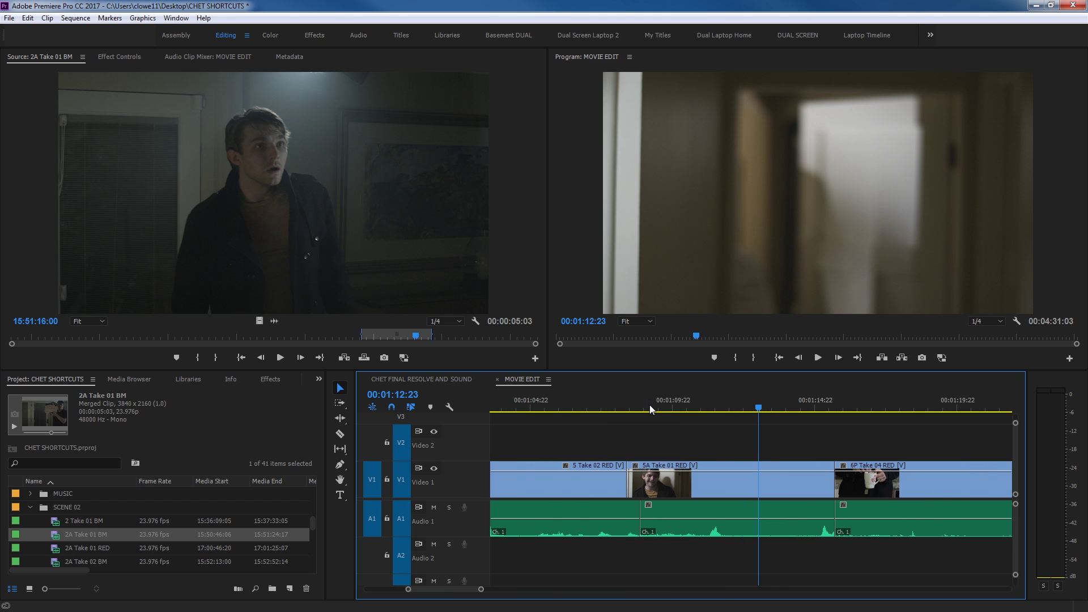
key("minus")
key("minus")
key("minus")
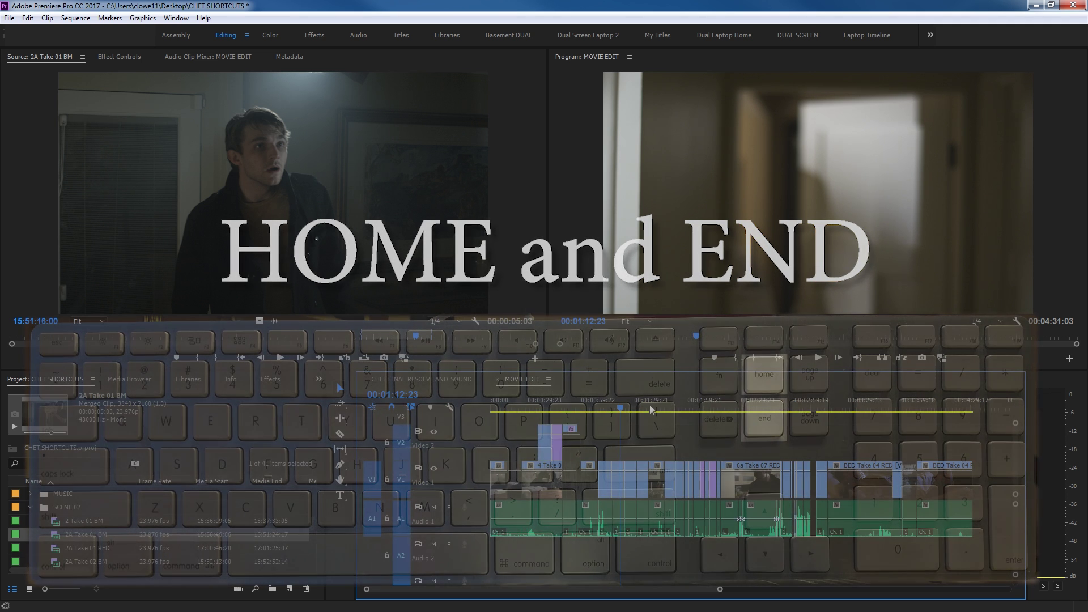
Step: Jump to the sequence start and end, then park the playhead at 00:01:12:06
key("Home")
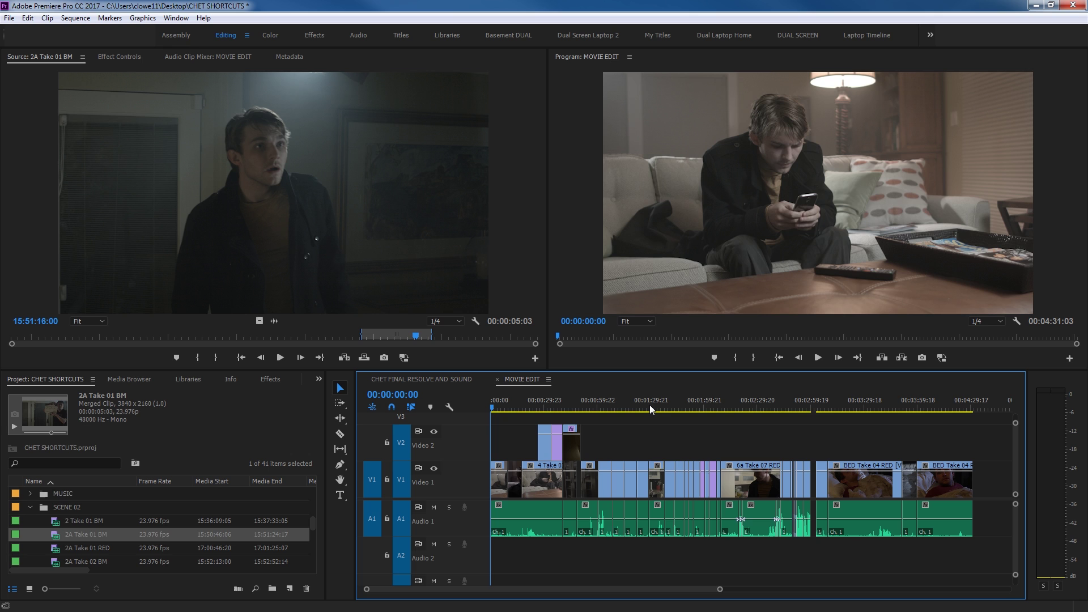
key("End")
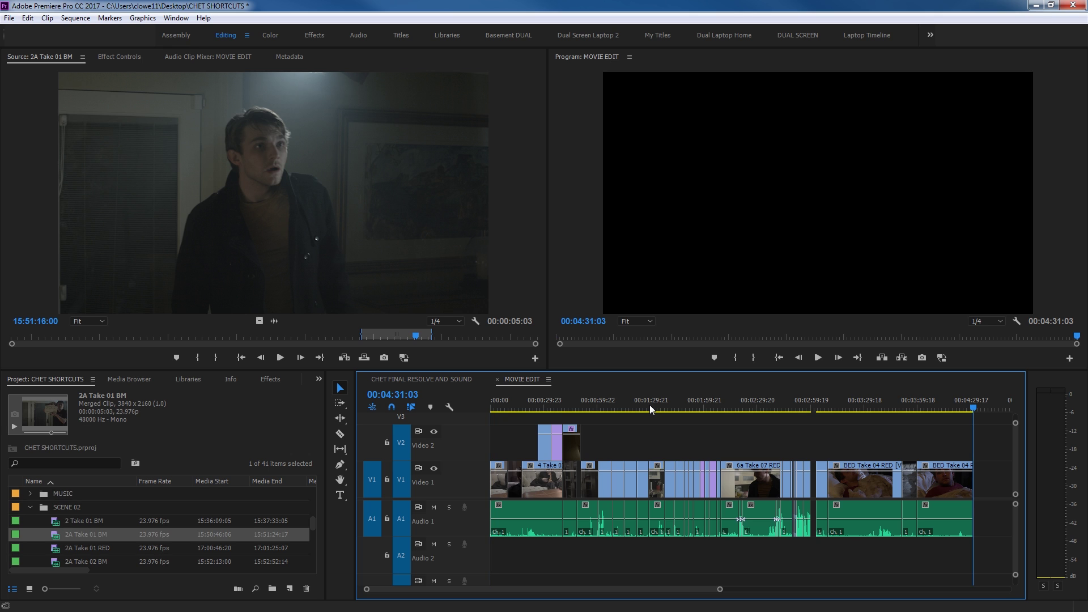
left_click(620, 404)
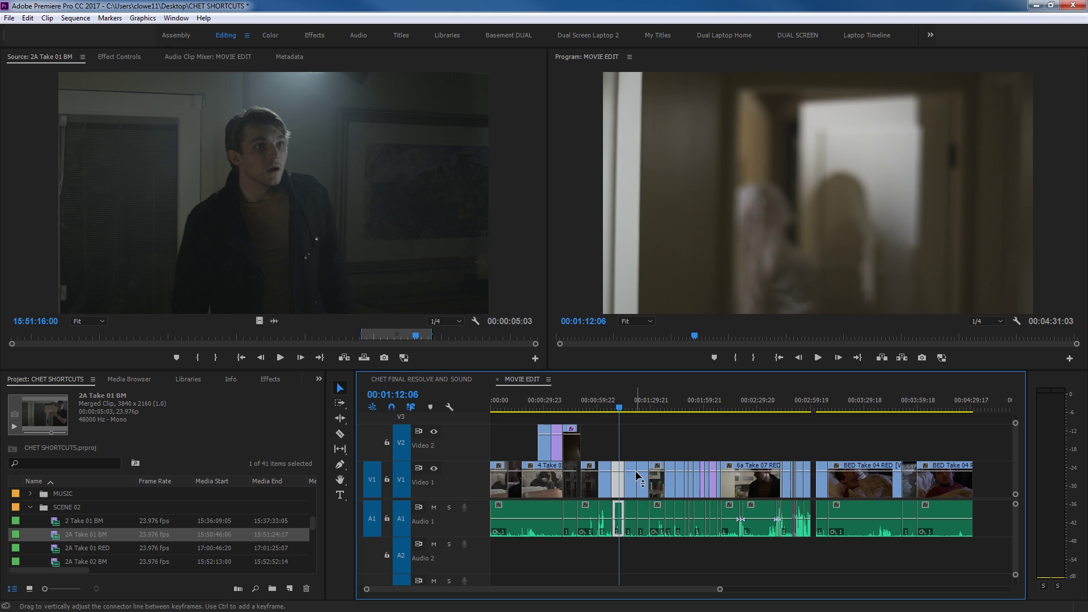
Step: Delete the clip at 00:01:12:06, paste it at the sequence end, undo, and park at 00:01:16:17
key("Delete")
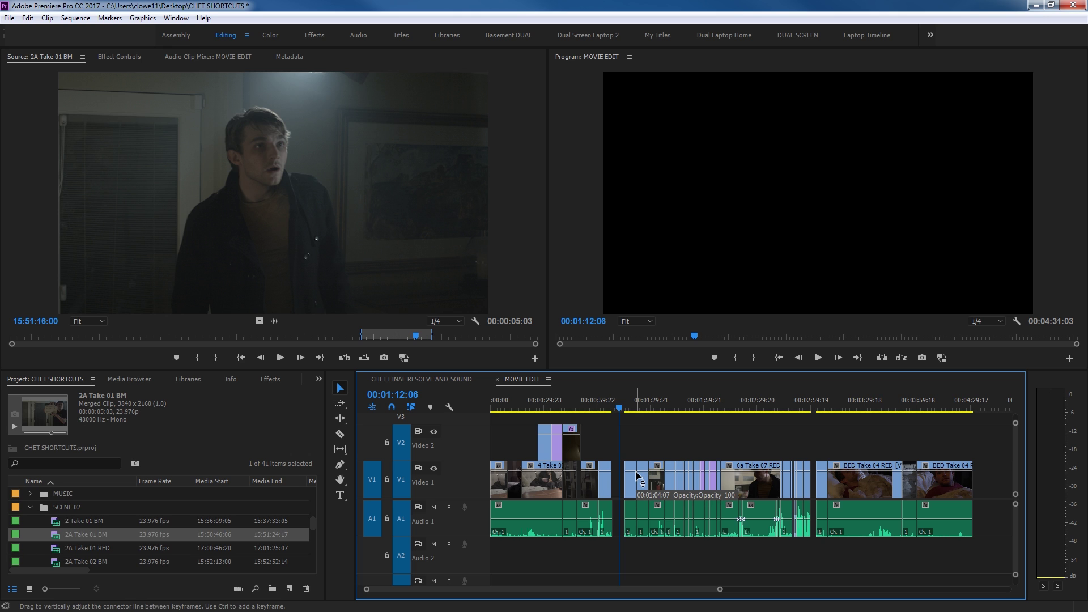
key("End")
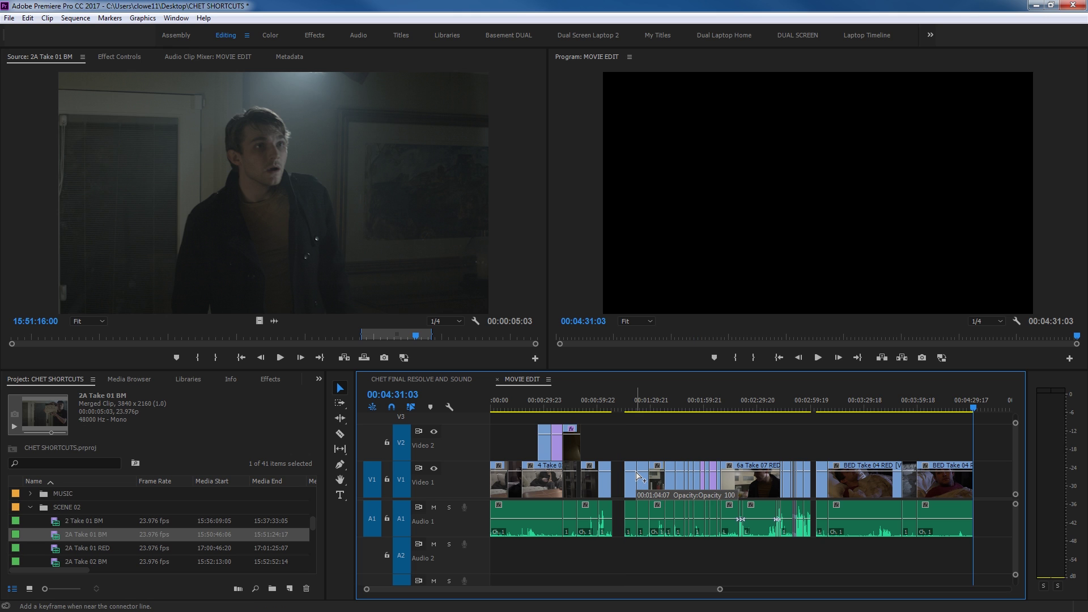
key("period")
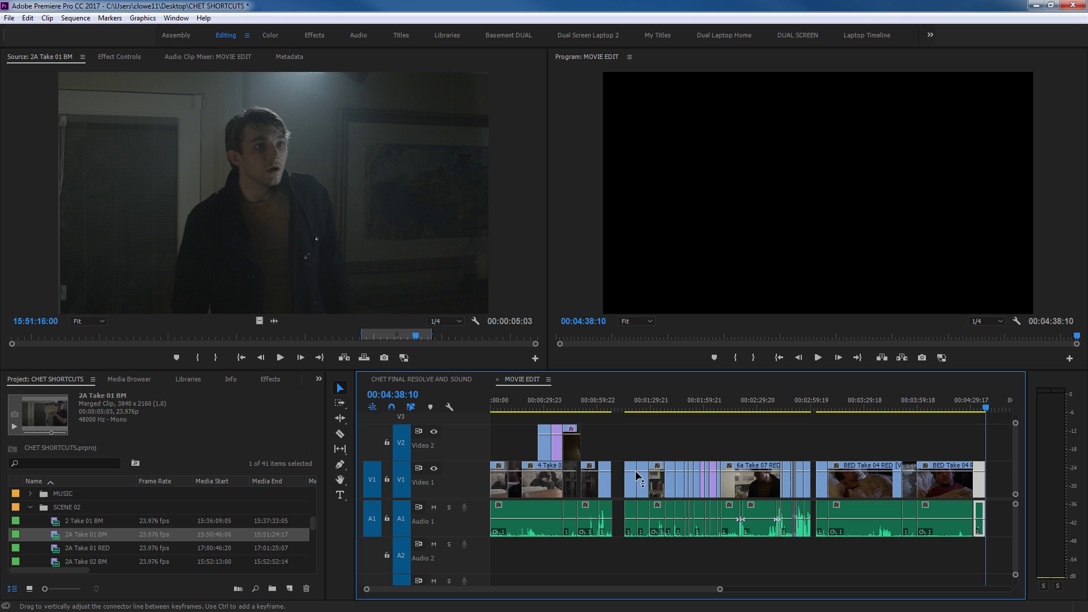
key("ctrl+z")
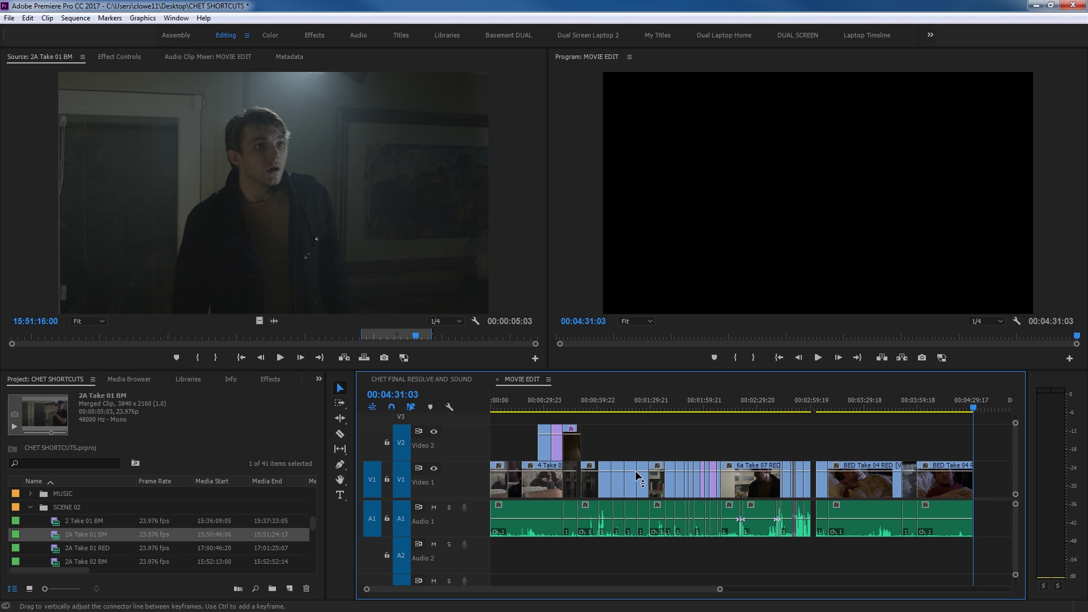
left_click(627, 408)
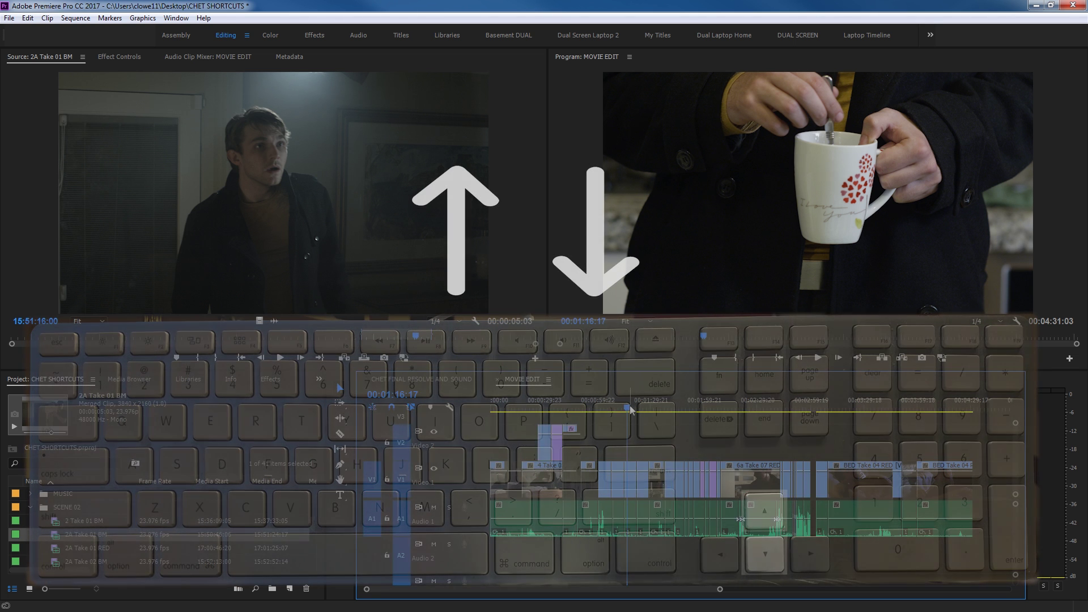
Step: Jump back one edit point, forward two, then back two, ending at 00:00:51:04
key("Up")
key("Up")
key("Up")
key("Up")
key("Up")
key("Up")
key("Up")
key("Up")
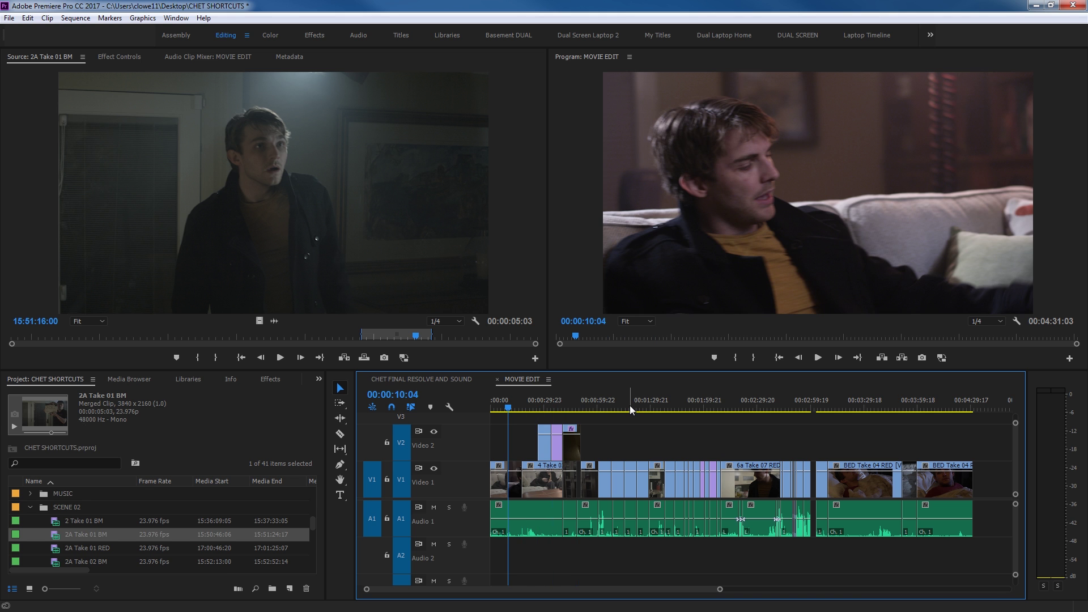
key("Down")
key("Down")
key("Down")
key("Down")
key("Down")
key("Down")
key("Down")
key("Down")
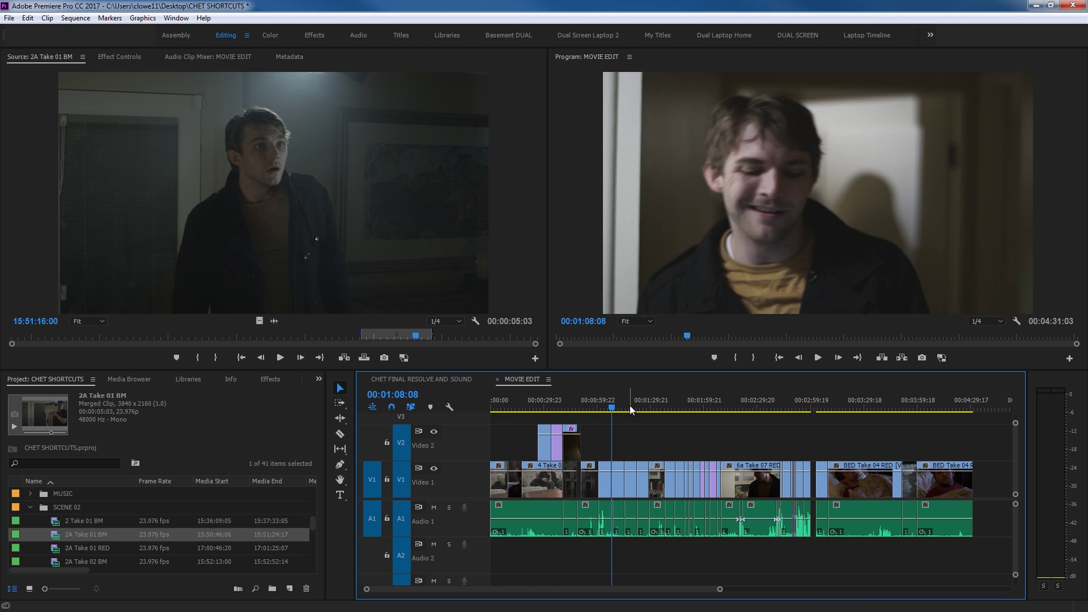
key("Down")
key("Down")
key("Down")
key("Down")
key("Down")
key("Down")
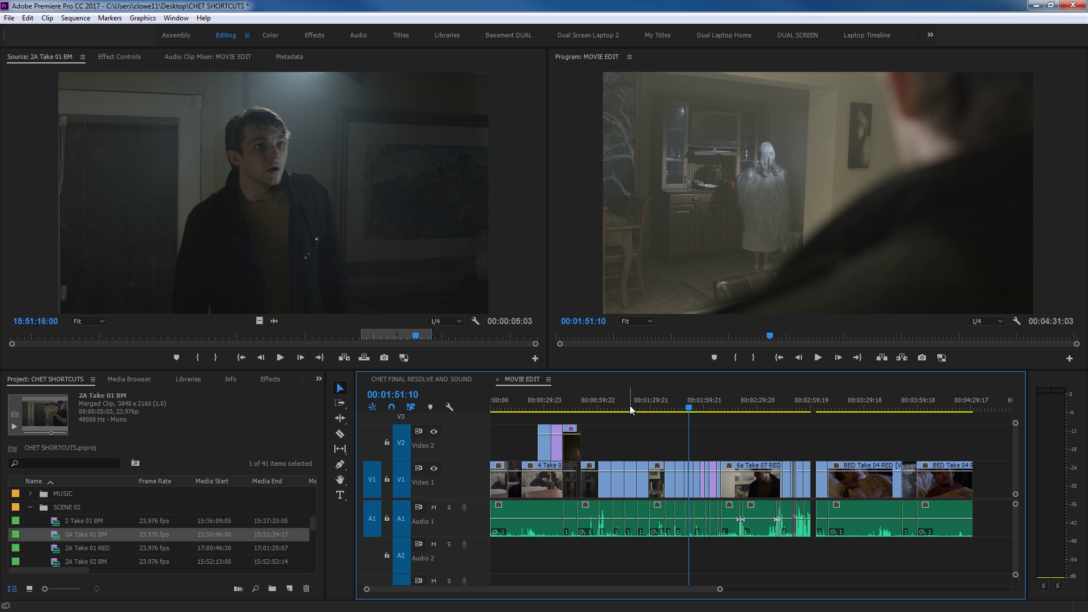
key("Up")
key("Up")
key("Up")
key("Up")
key("Up")
key("Up")
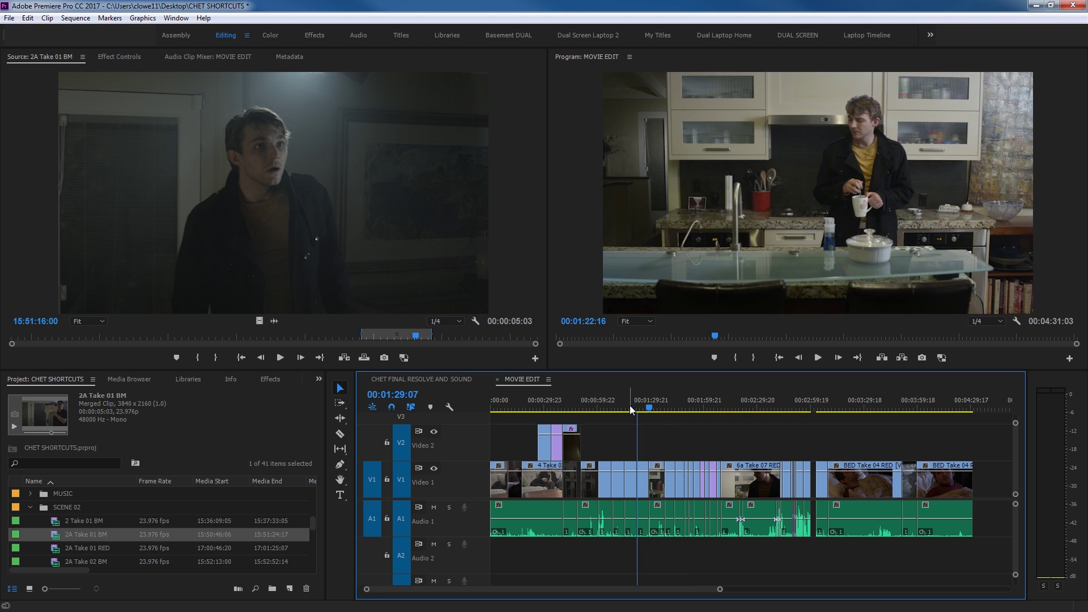
key("Up")
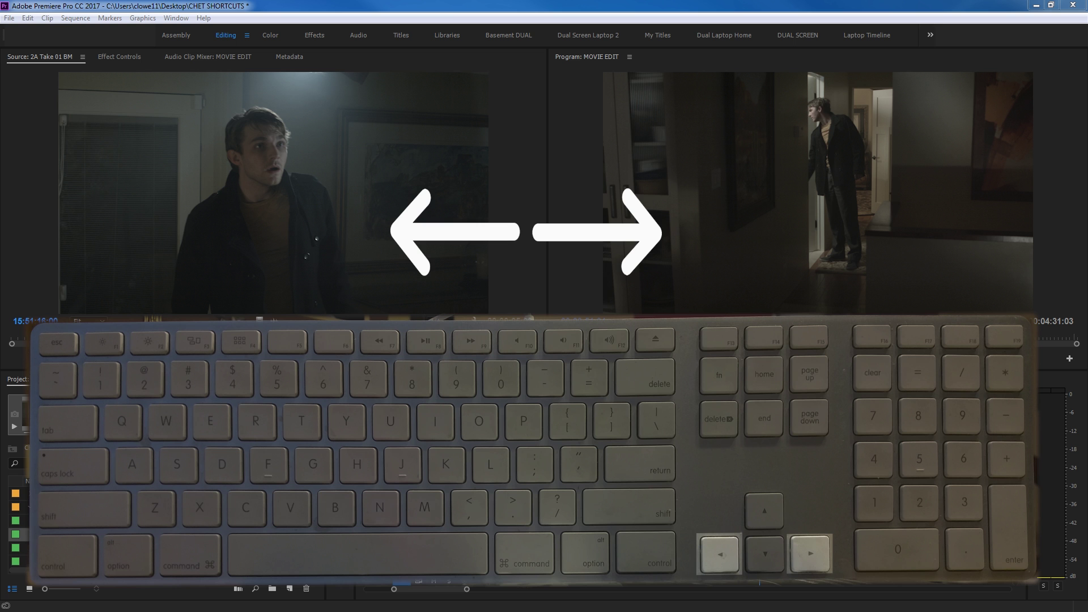
Step: Step the playhead three frames forward and two back, then jump in larger Shift-arrow increments to 00:00:52:08
left_click(692, 592)
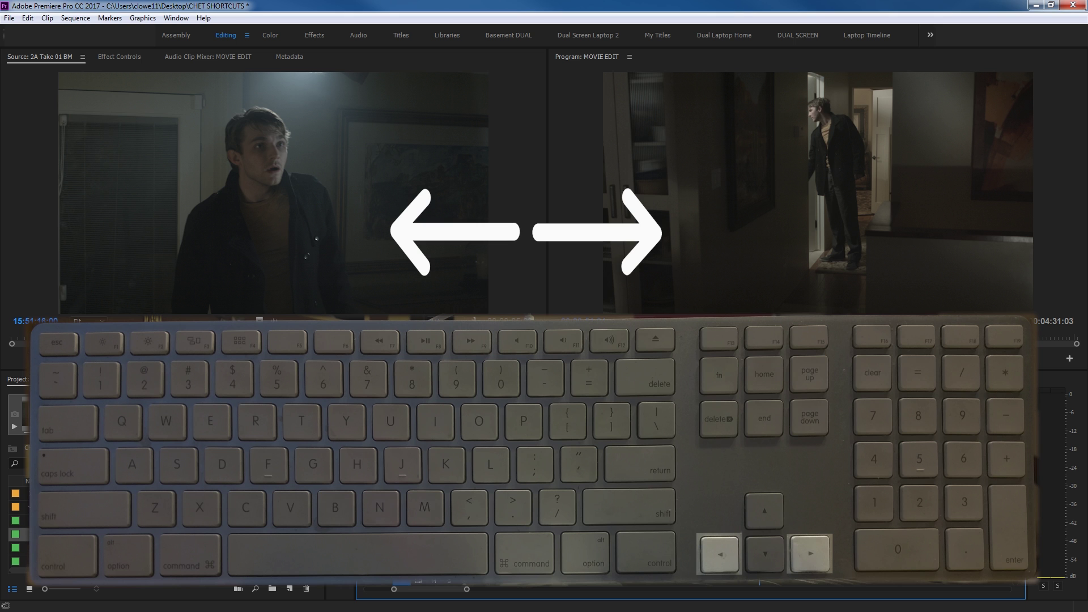
key("Right")
key("Right")
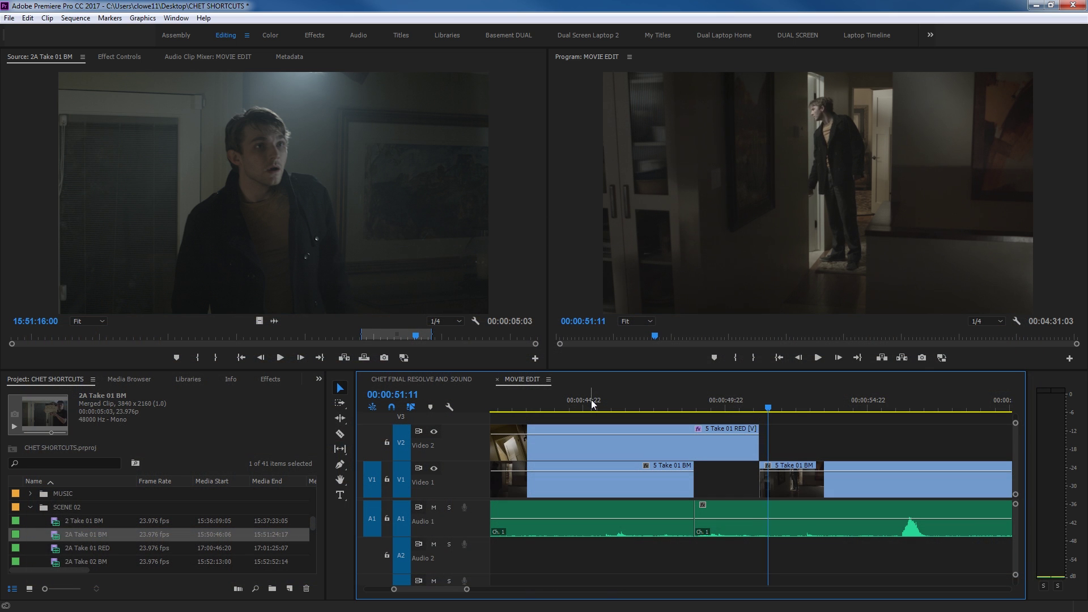
key("Right")
key("Right")
key("Right")
key("Right")
key("Right")
key("Right")
key("Right")
key("Right")
key("Right")
key("Right")
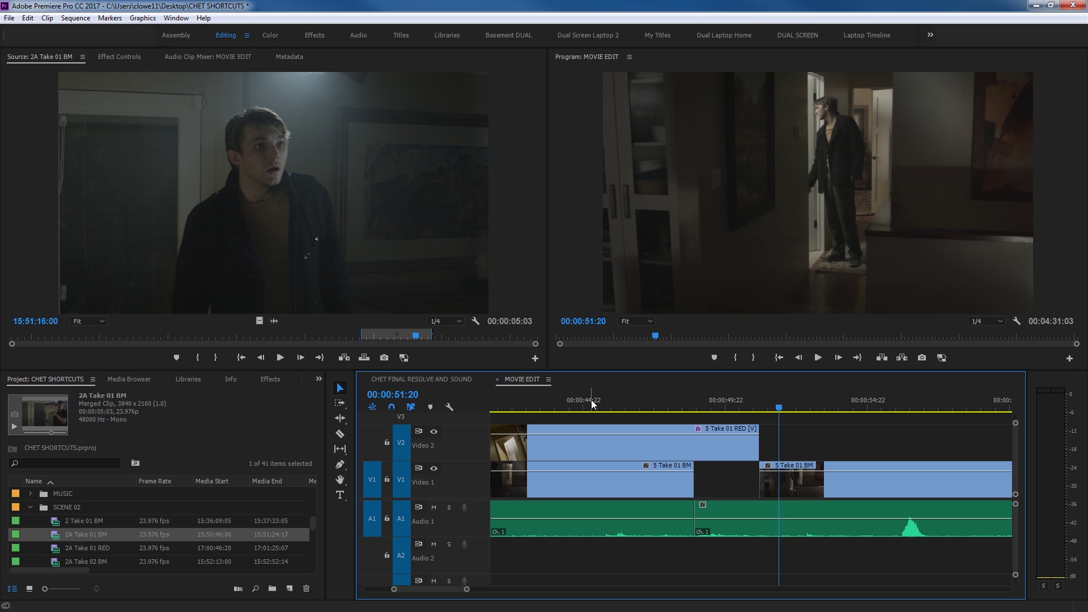
key("Right")
key("Right")
key("Right")
key("Right")
key("Right")
key("Right")
key("Right")
key("Right")
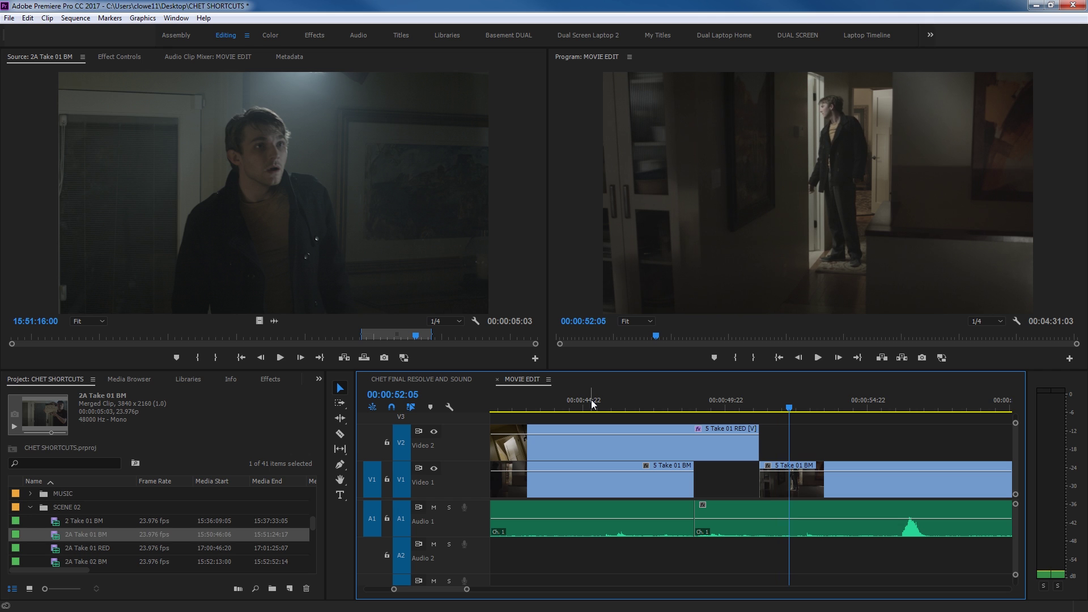
key("Left")
key("Left")
key("Left")
key("Left")
key("Left")
key("Left")
key("Left")
key("Left")
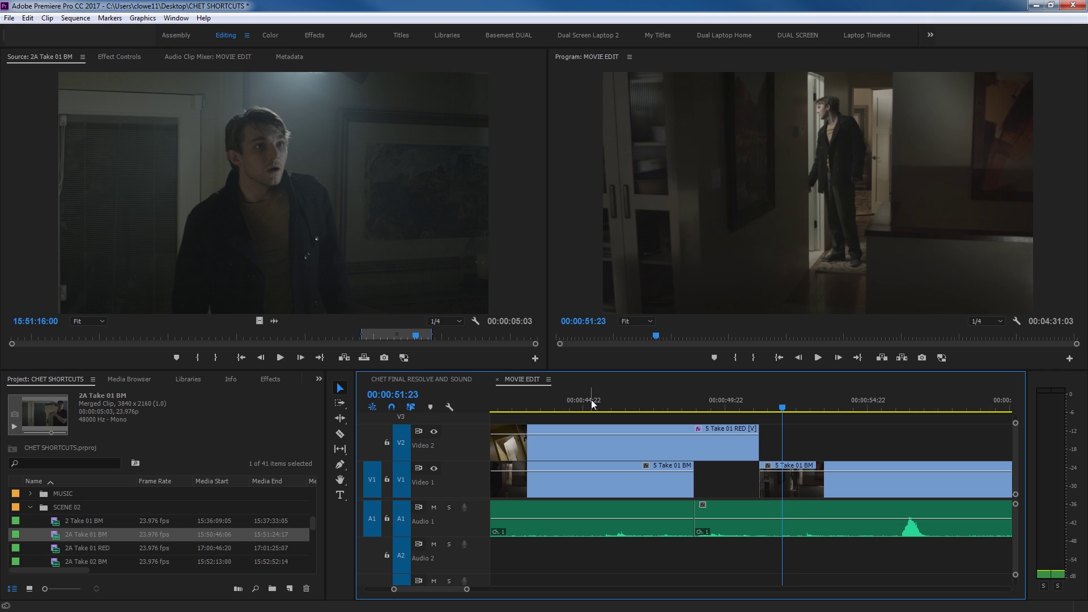
key("Left")
key("Left")
key("Left")
key("Left")
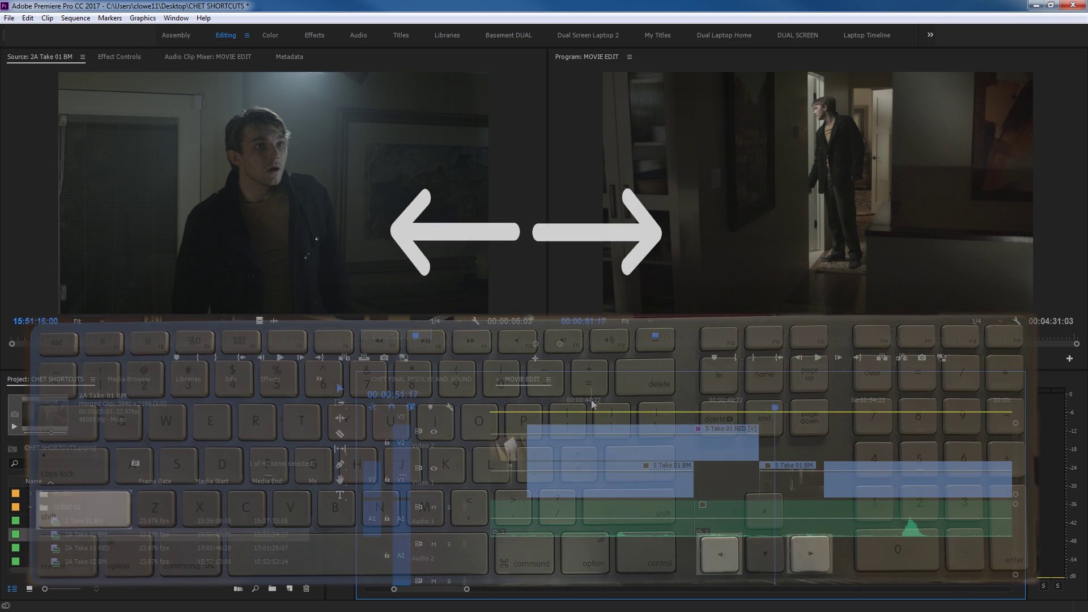
key("shift+Right")
key("shift+Right")
key("shift+Right")
key("shift+Right")
key("shift+Right")
key("shift+Right")
key("shift+Right")
key("shift+Right")
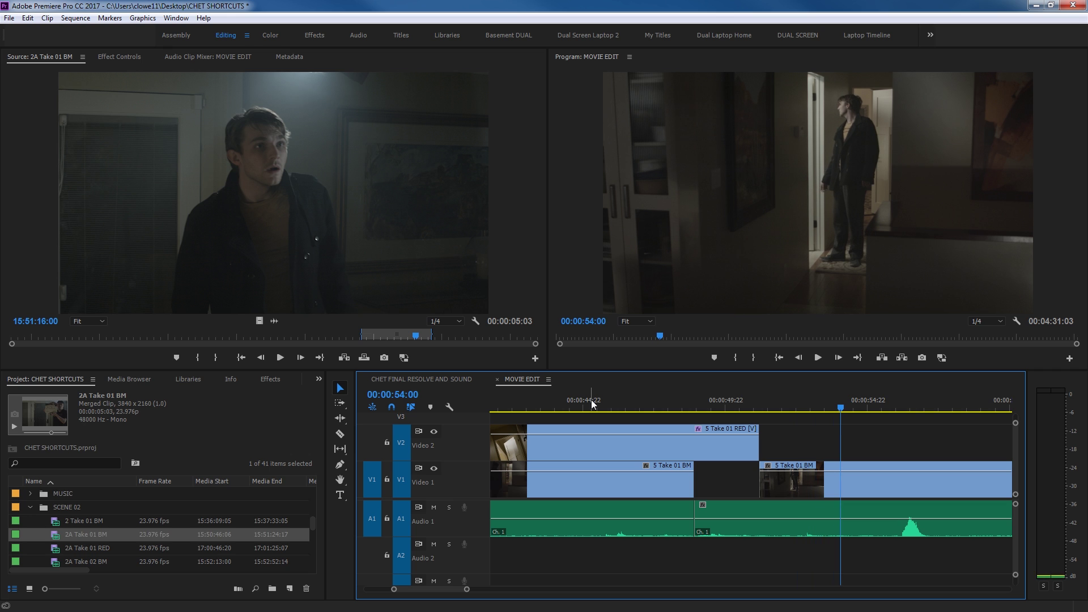
key("shift+Right")
key("shift+Right")
key("shift+Left")
key("shift+Left")
key("shift+Left")
key("shift+Left")
key("shift+Left")
key("shift+Left")
key("shift+Left")
key("shift+Left")
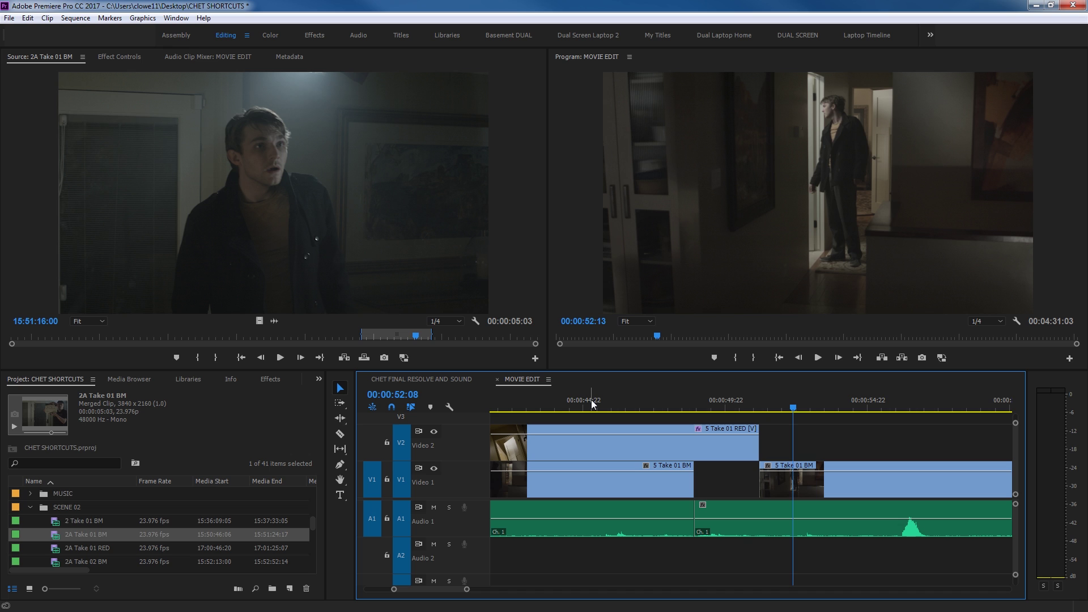